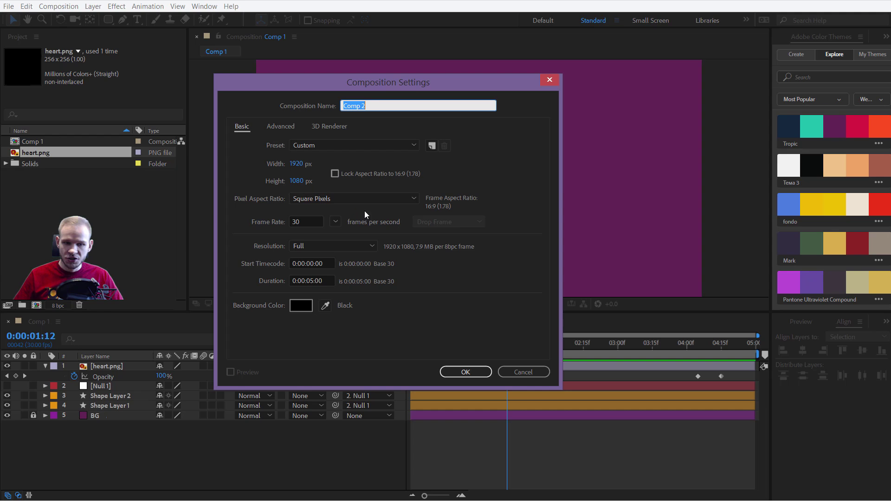
Step: Confirm the new Comp 2 composition at 1920×1080 and 30 fps
left_click(469, 371)
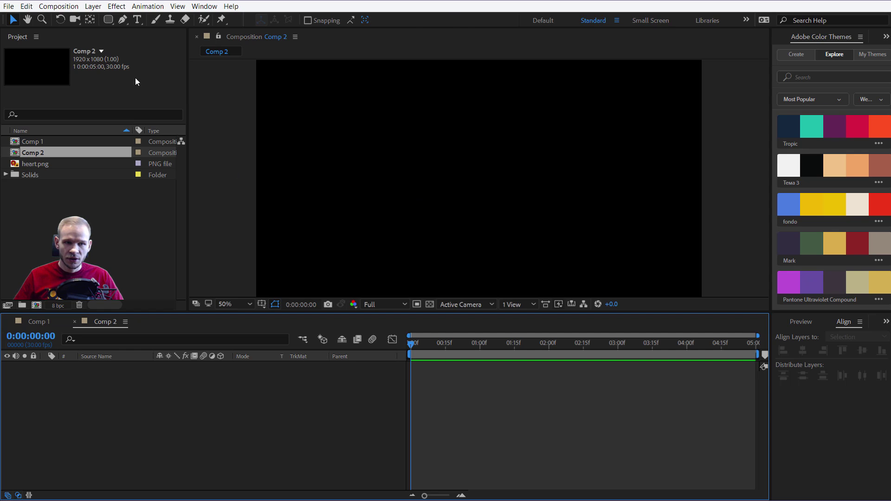
Step: Draw a 592×592 red-stroked square with the Rounded Rectangle Tool
left_click(108, 19)
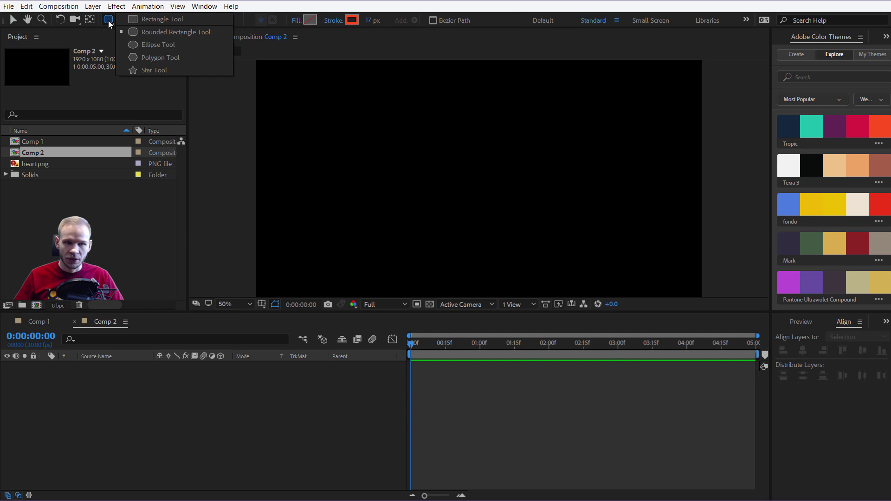
left_click(166, 32)
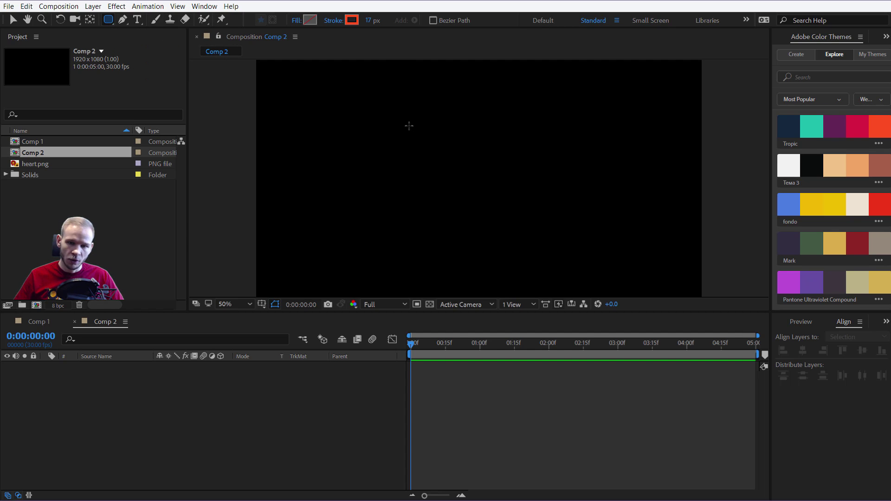
left_click_drag(381, 114, 532, 265)
mouse_move(522, 203)
left_mouse_down()
mouse_move(477, 175)
mouse_move(518, 192)
left_mouse_up()
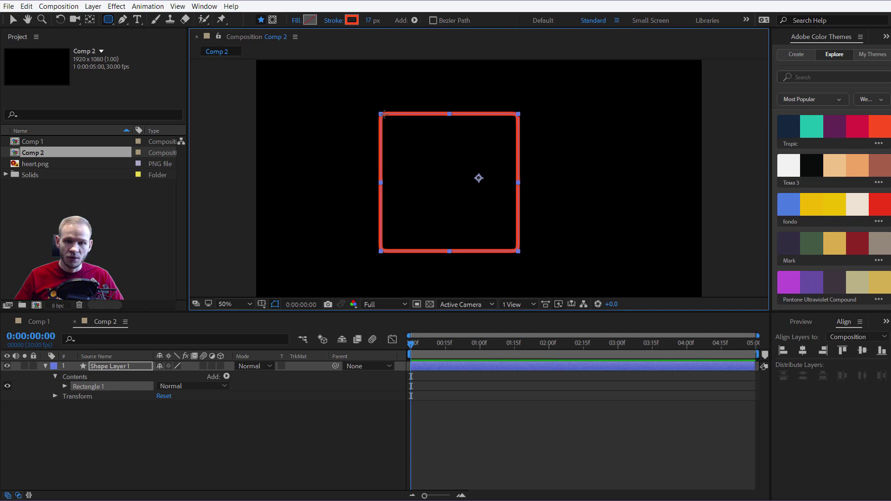
Step: Set the Rectangle Path 1 Roundness to 232 to round the square's corners
left_click(64, 386)
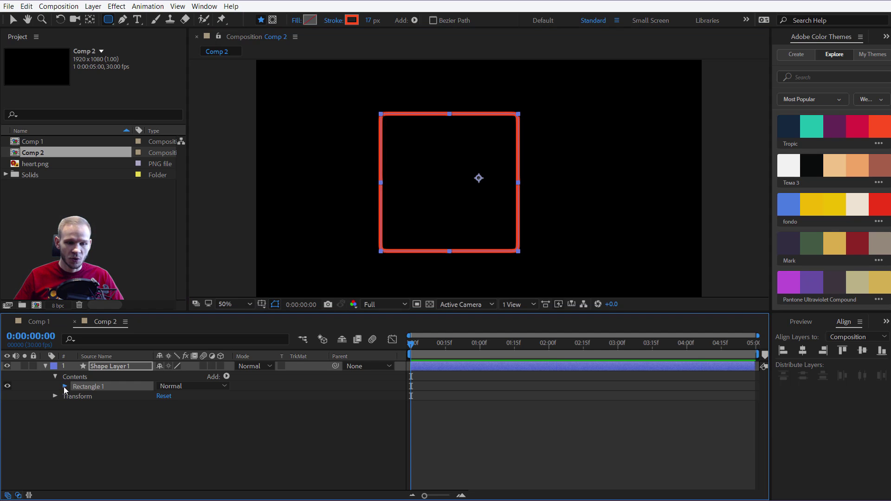
left_click(75, 395)
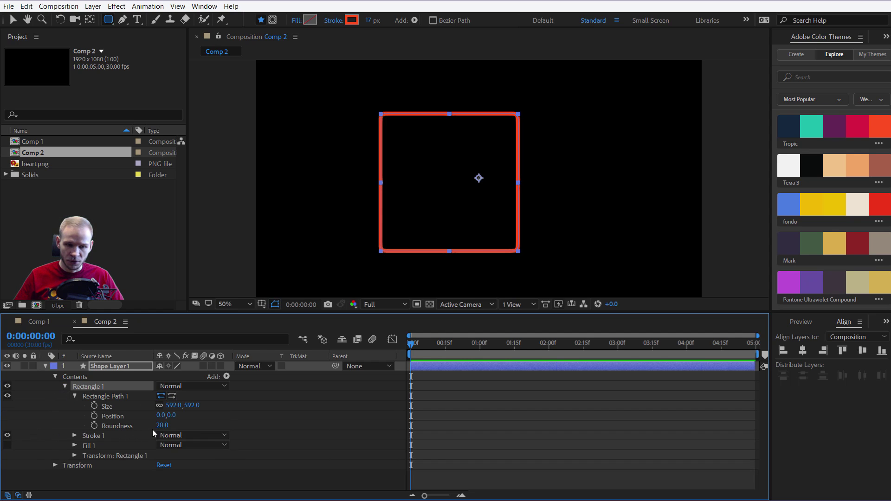
left_click_drag(162, 425, 259, 399)
left_click(249, 483)
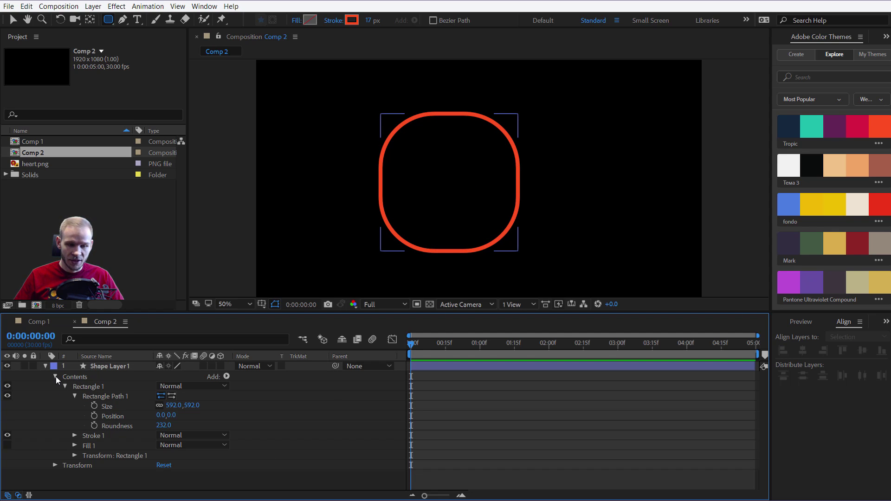
Step: Add Trim Paths to Shape Layer 1 and reveal its Start, End and Offset
left_click(227, 377)
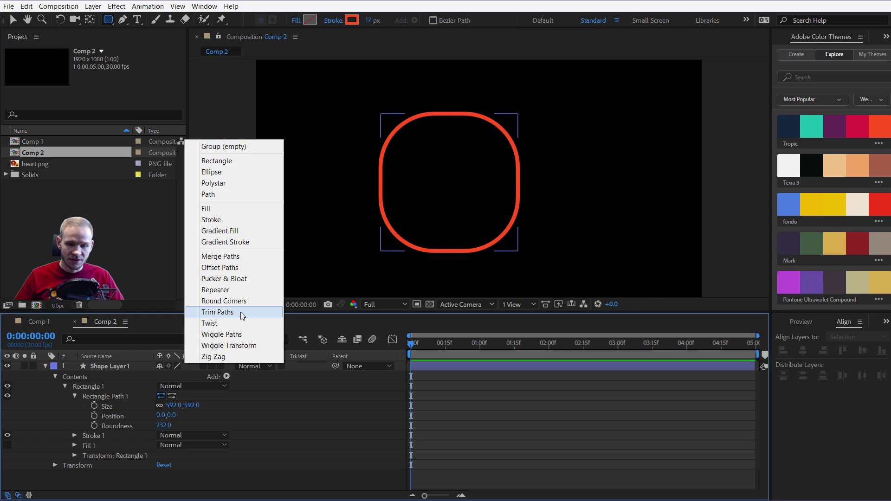
left_click(242, 316)
left_click(66, 387)
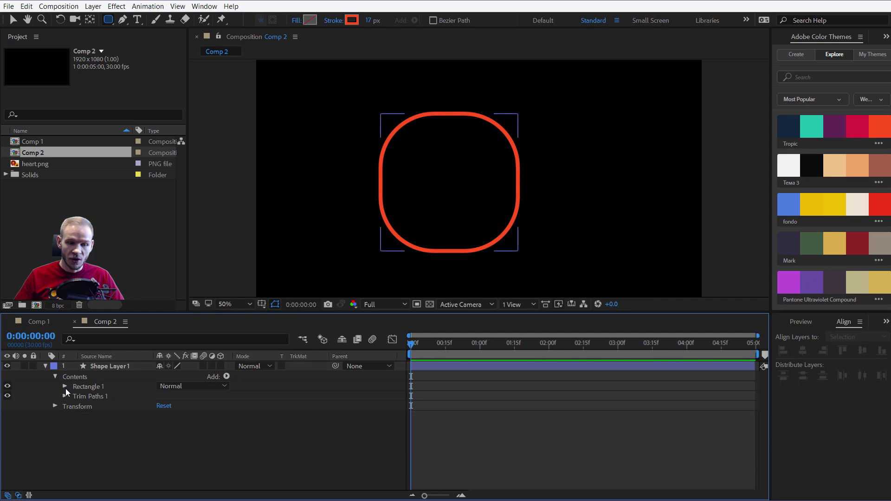
left_click(65, 397)
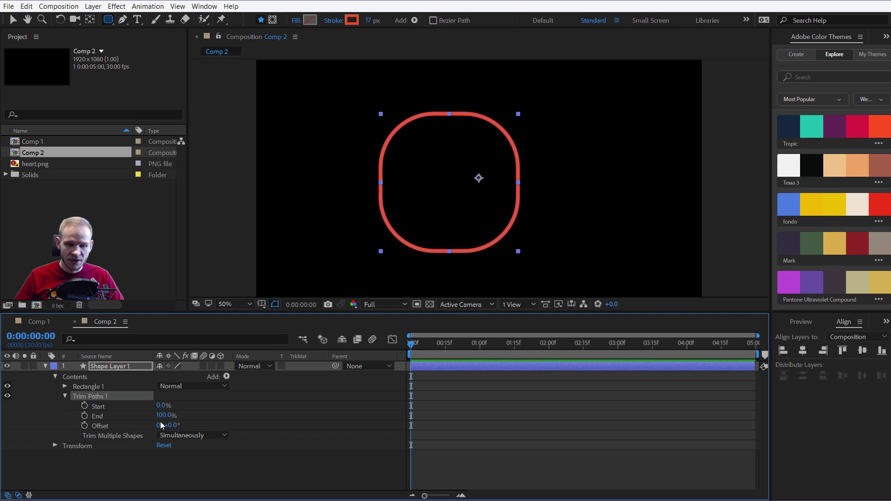
Step: Set the Trim Paths End to 0% at the start, hiding the red stroke
mouse_move(163, 416)
left_mouse_down()
mouse_move(114, 422)
mouse_move(175, 417)
mouse_move(151, 416)
left_mouse_up()
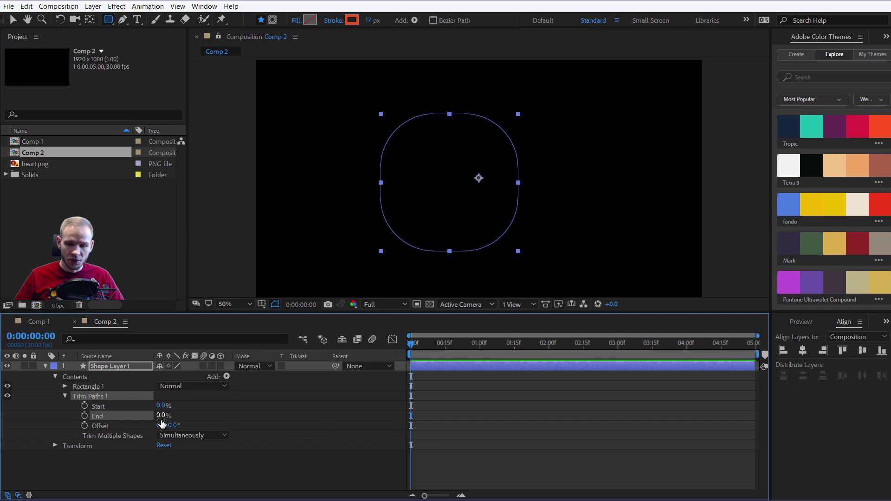
left_click(481, 347)
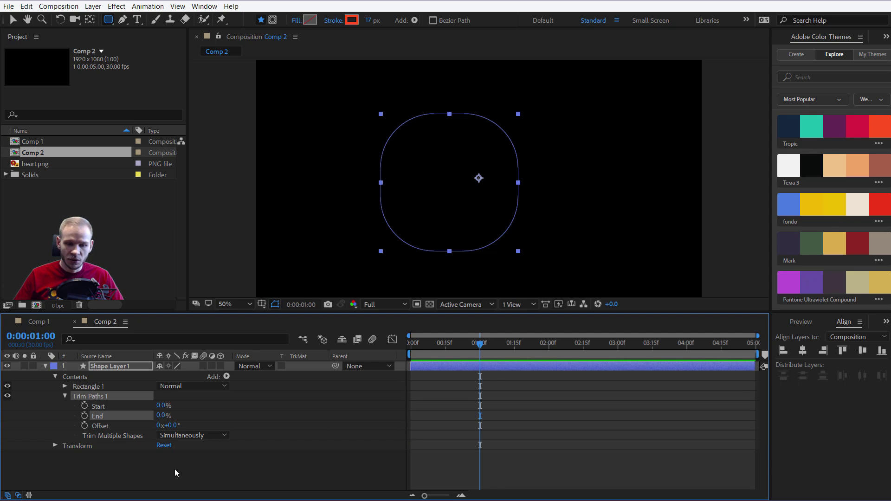
left_click(158, 416)
type("50")
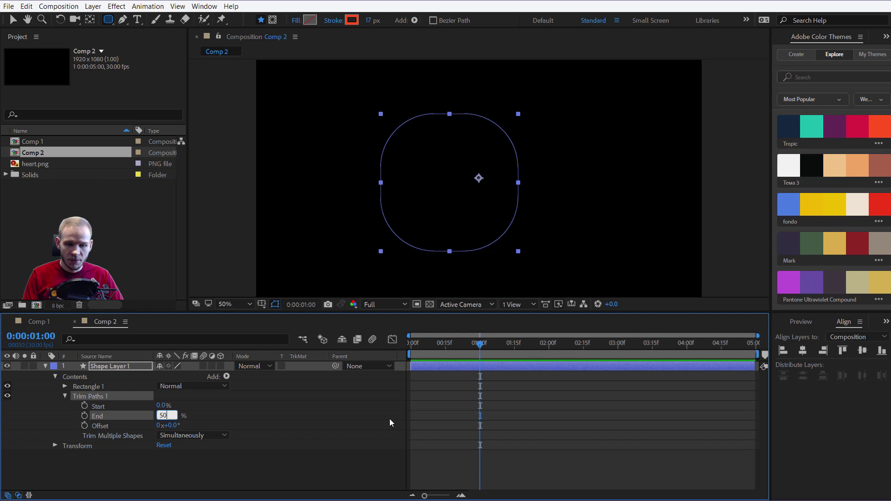
key("Return")
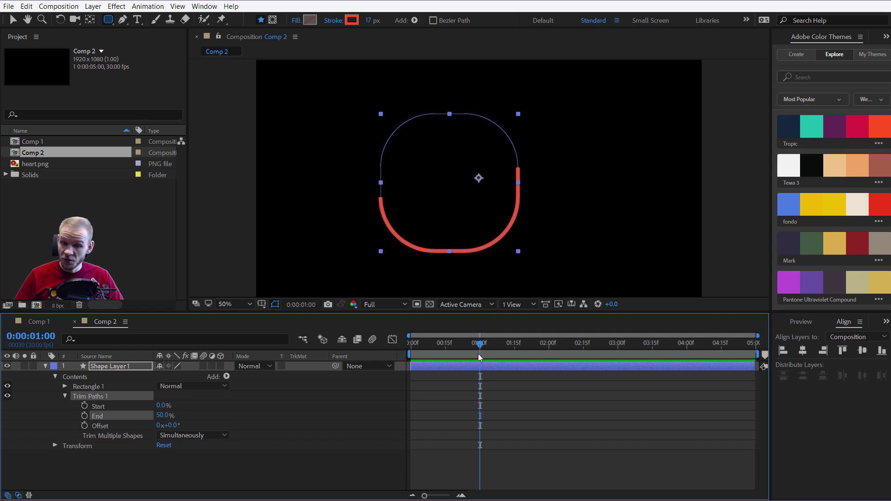
left_click_drag(451, 353, 410, 353)
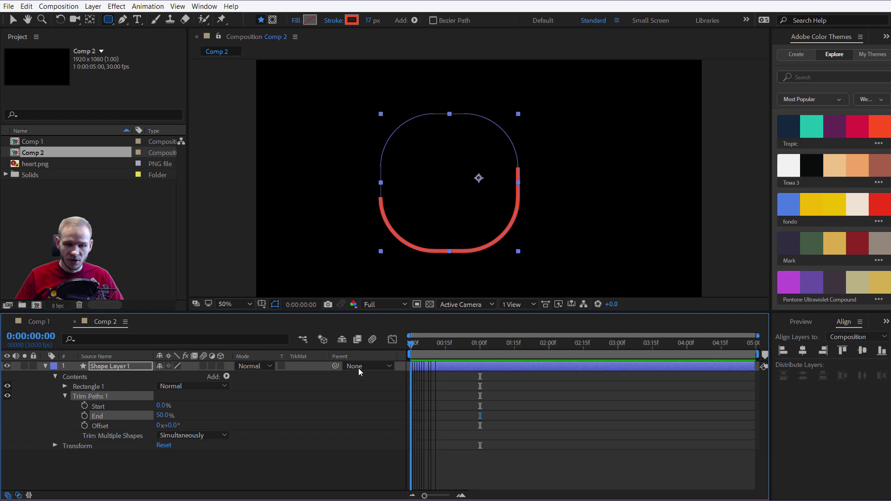
left_click_drag(161, 418, 131, 418)
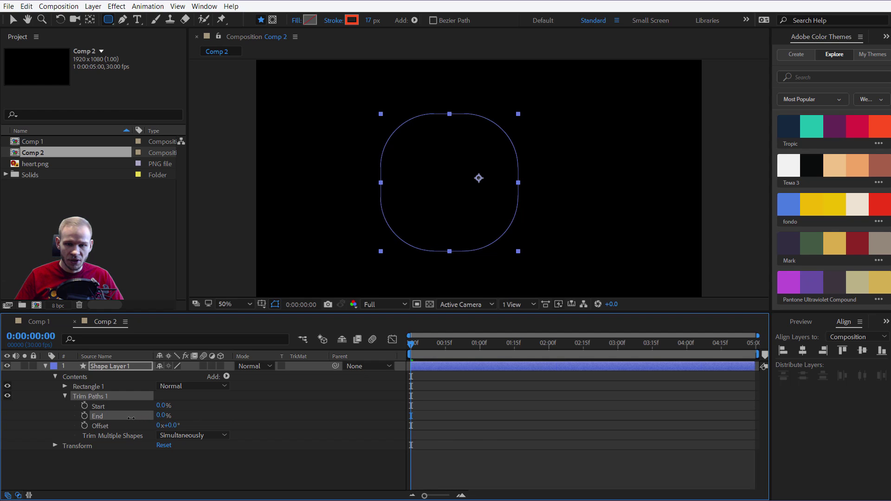
Step: Keyframe Trim Paths End at 0% on frame 0 and 50% at 1:00, then preview
left_click(85, 415)
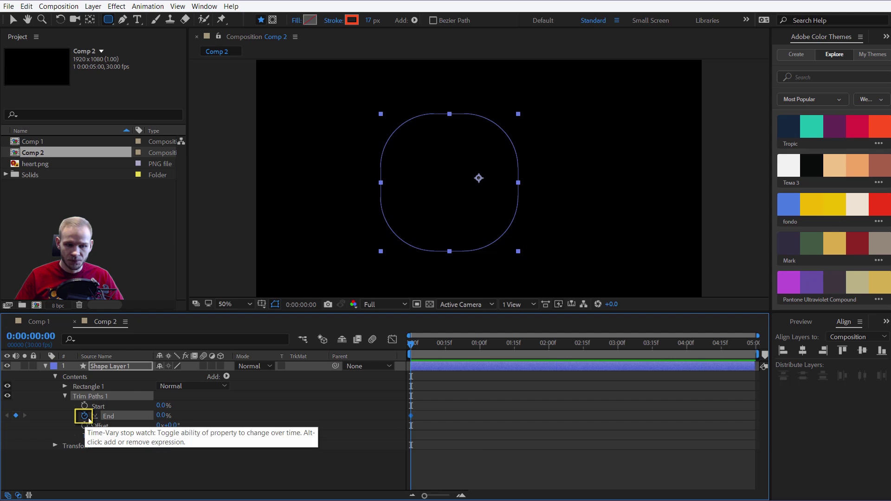
left_click(480, 348)
left_click(164, 415)
type("50")
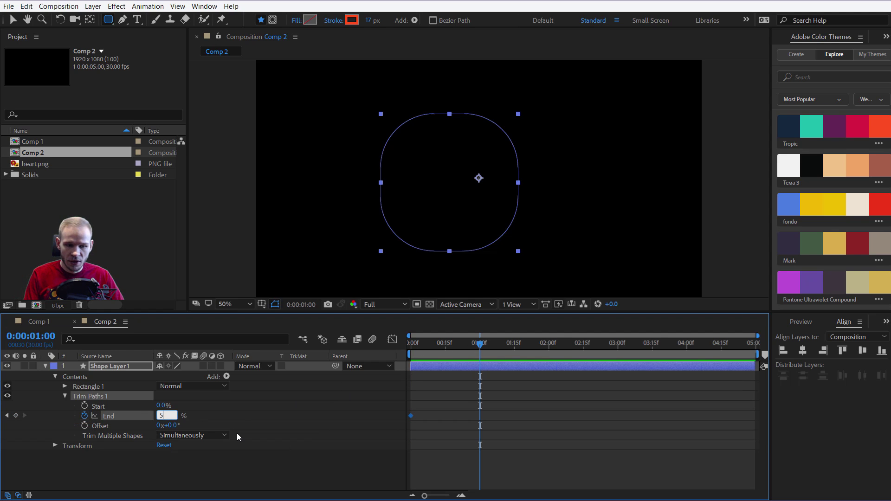
key("Return")
key("space")
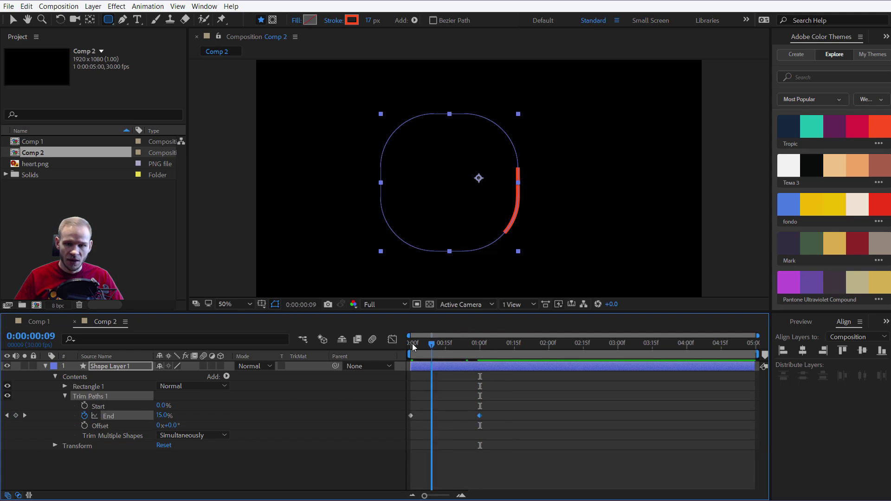
key("space")
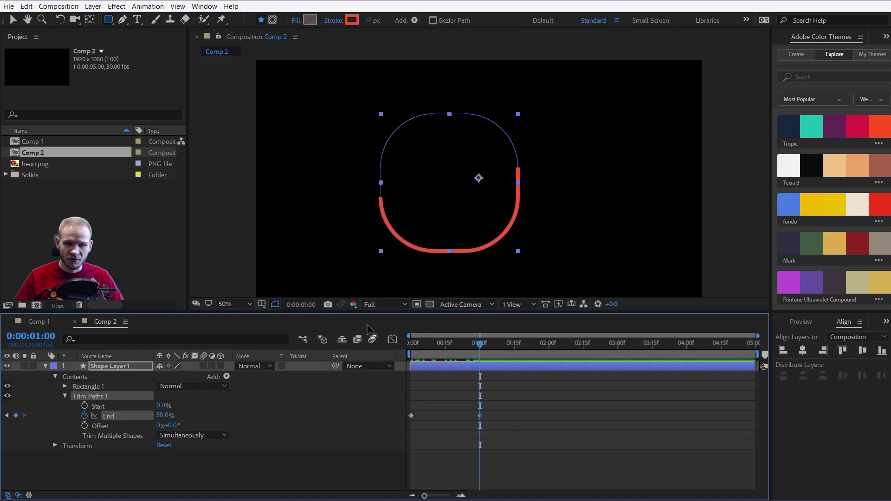
Step: Set the Trim Paths Offset to 48° to rotate where the stroke sits
key("v")
left_click(713, 222)
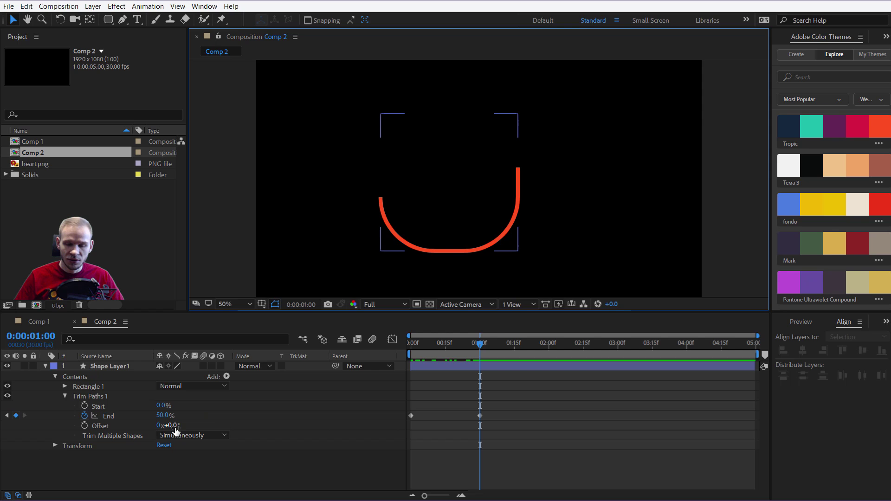
left_click_drag(176, 431, 189, 412)
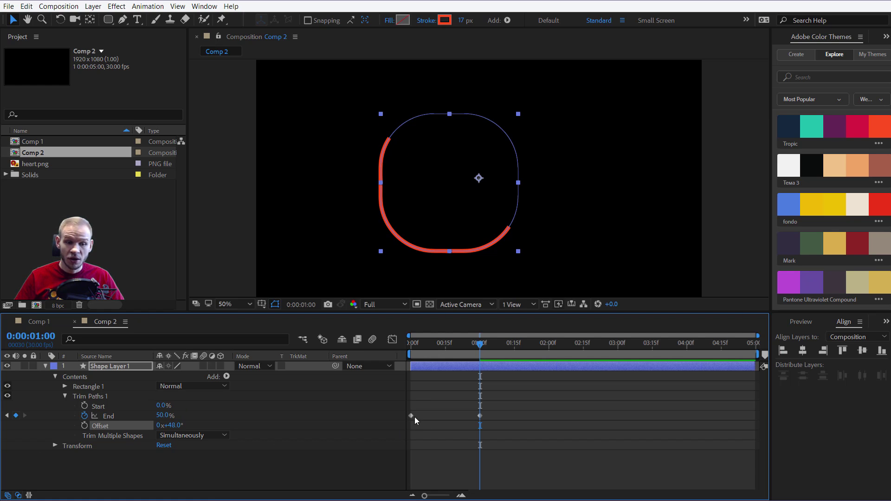
left_click_drag(530, 403, 394, 421)
left_click_drag(427, 346, 408, 426)
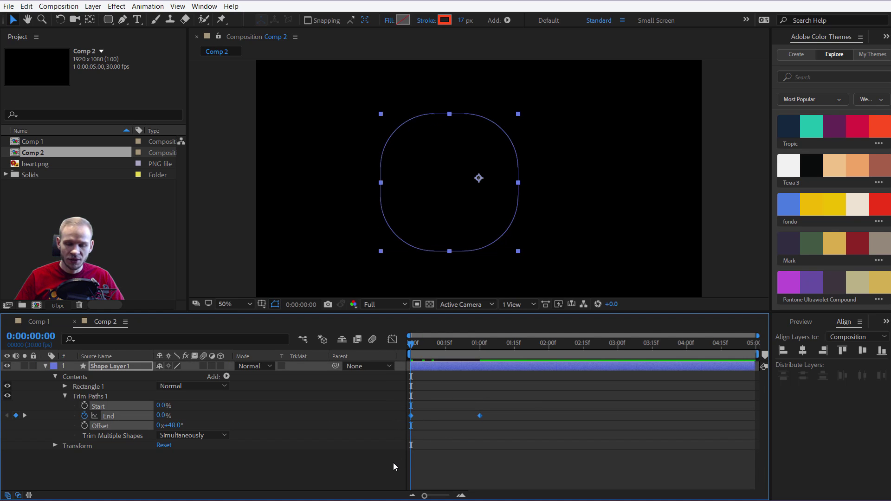
Step: Apply Easy Ease to the Trim Paths End keyframes
key("space")
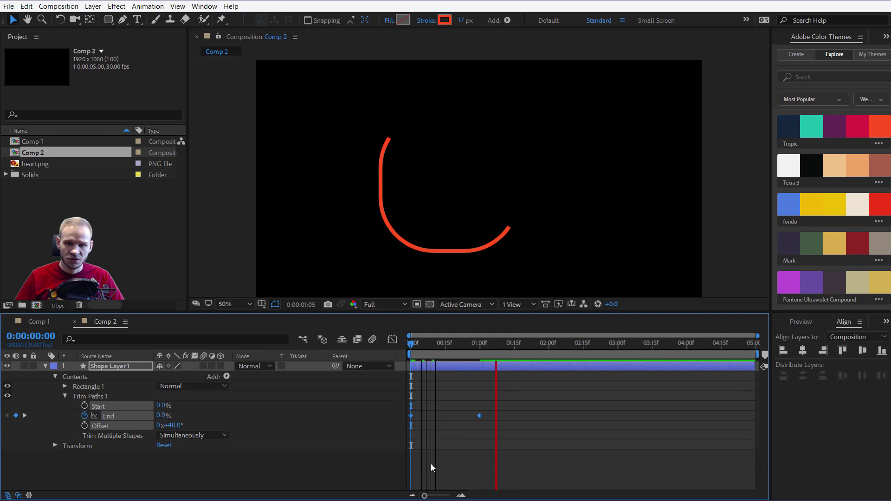
key("space")
right_click(480, 414)
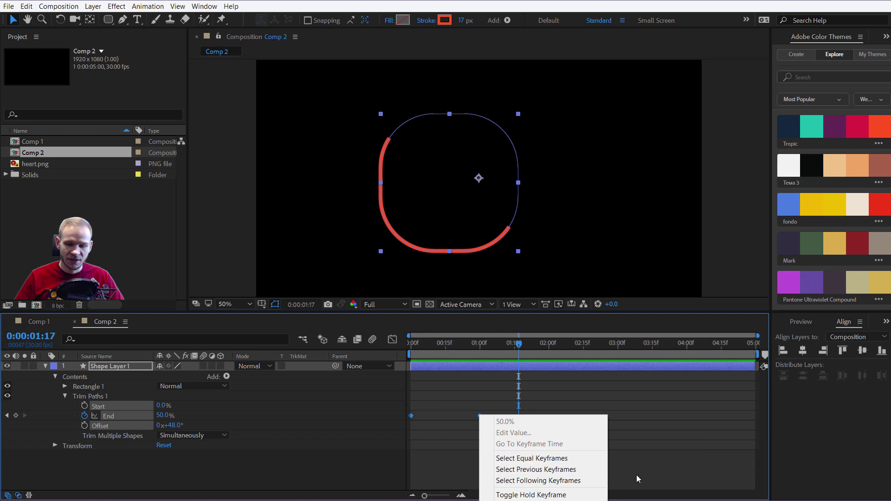
left_click(661, 473)
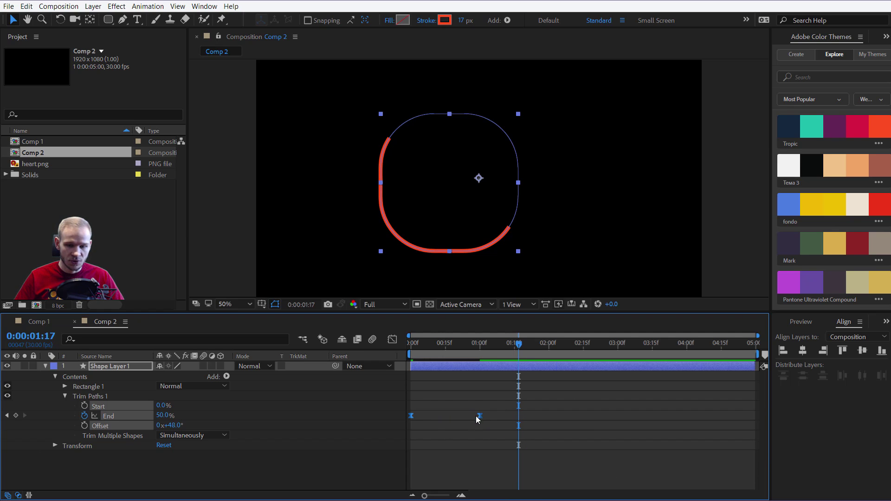
Step: Drag the End Bezier handles in the Graph Editor so the speed peaks sharply early
left_click(392, 340)
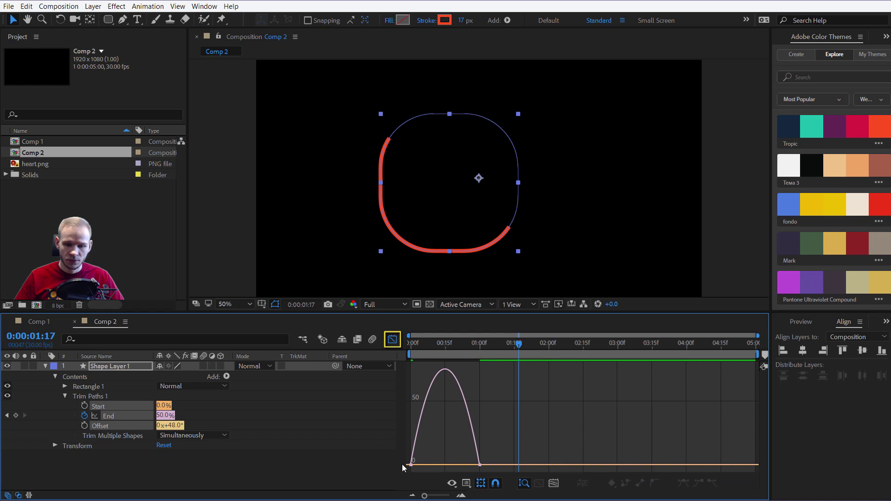
left_click(480, 465)
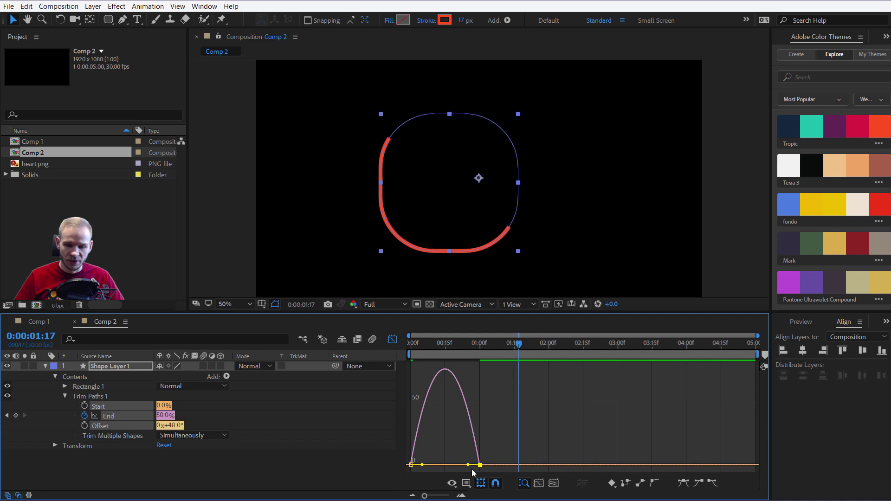
left_click_drag(468, 465, 447, 465)
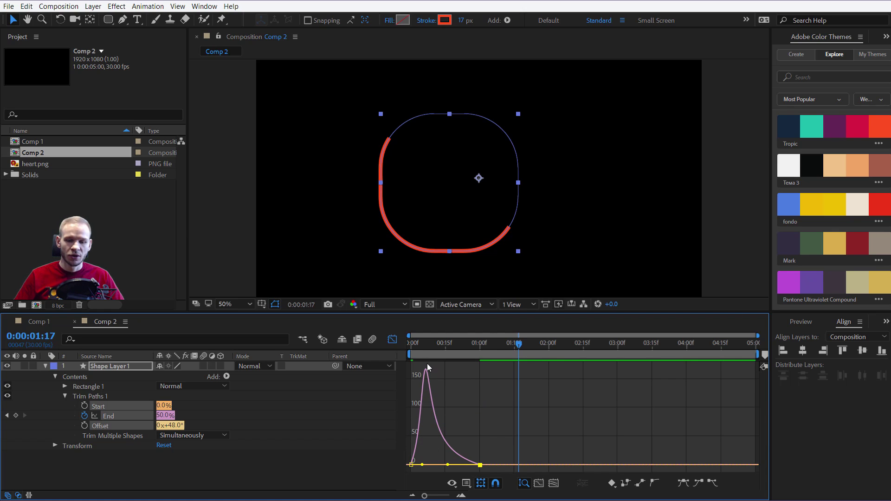
key("space")
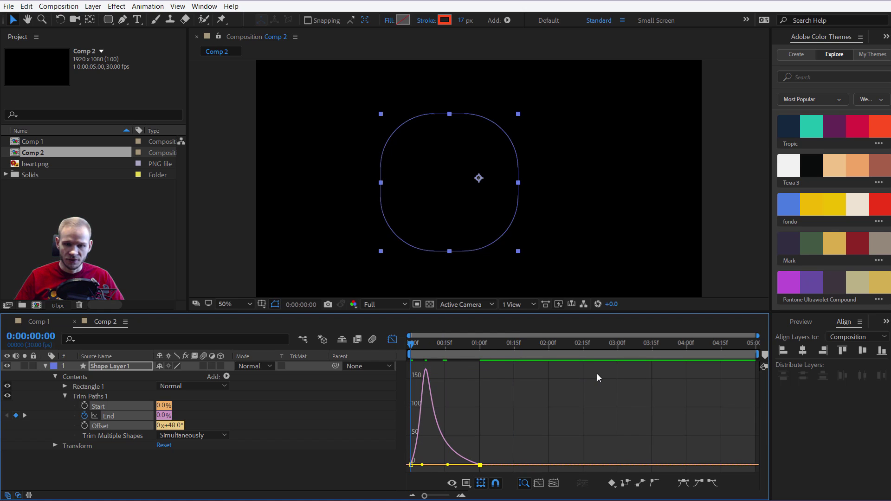
key("space")
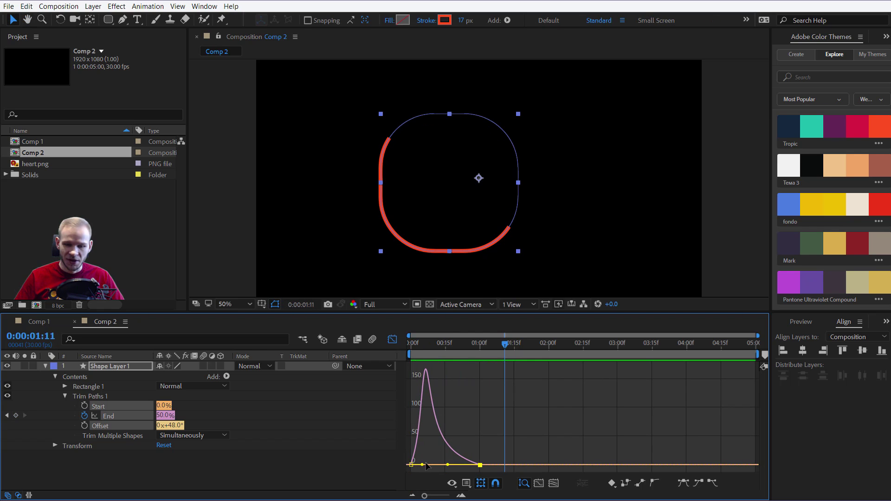
left_click_drag(423, 466, 424, 466)
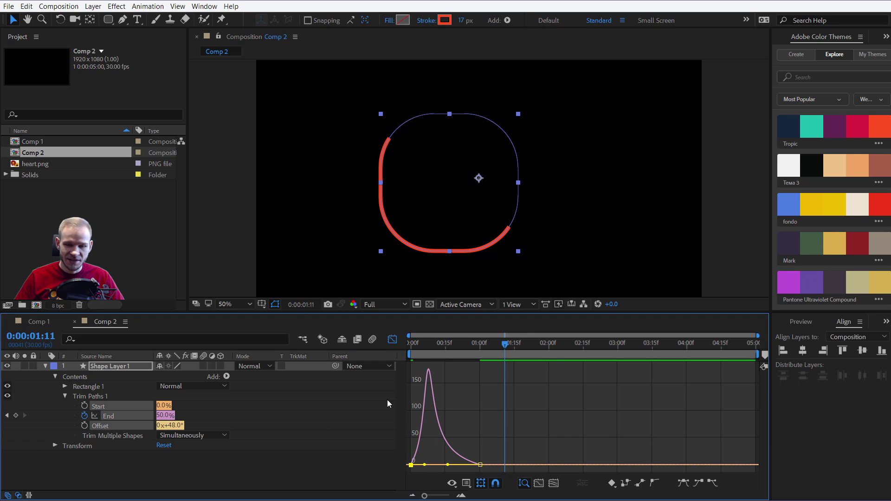
Step: Leave the Graph Editor and duplicate Shape Layer 1 with Ctrl+D
left_click(393, 343)
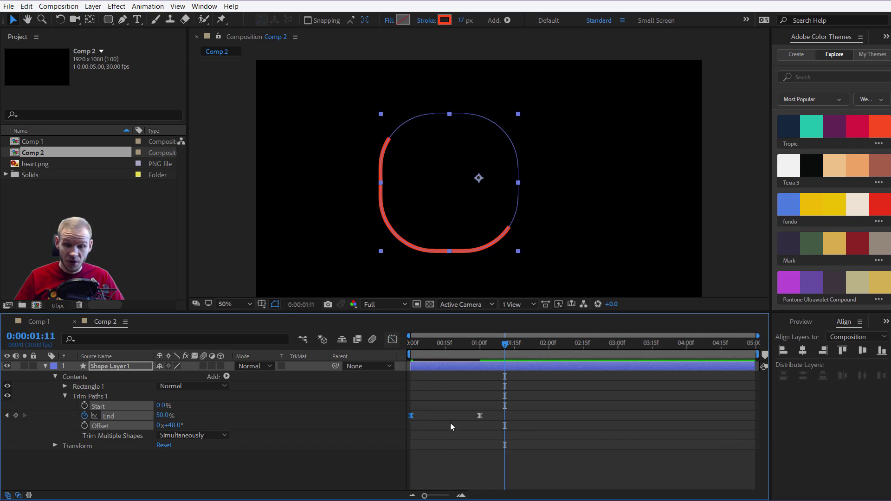
left_click(45, 366)
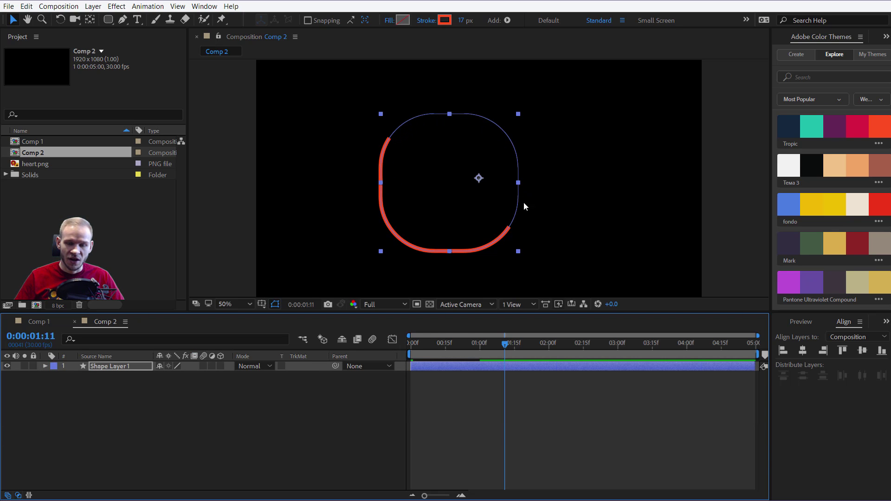
left_click(294, 439)
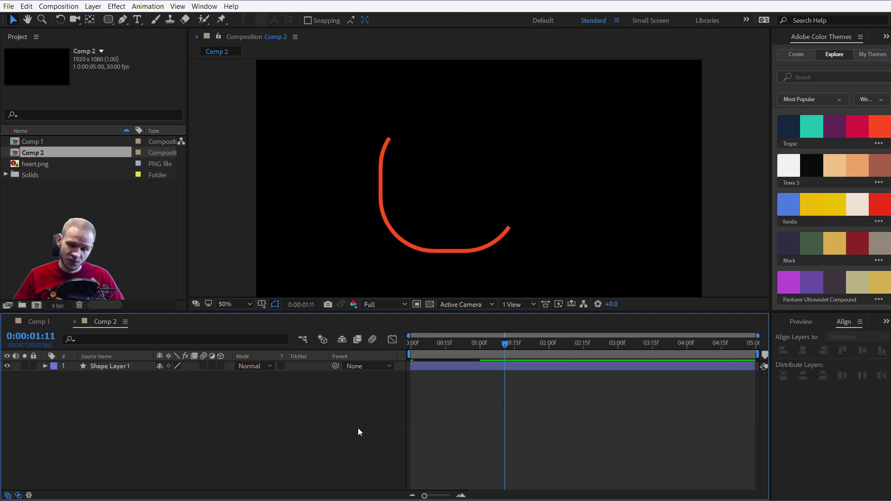
left_click(444, 367)
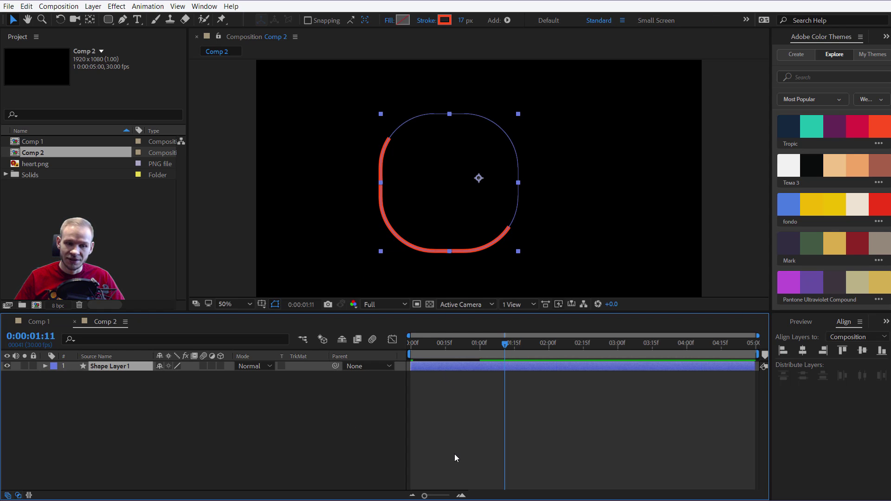
key("ctrl+d")
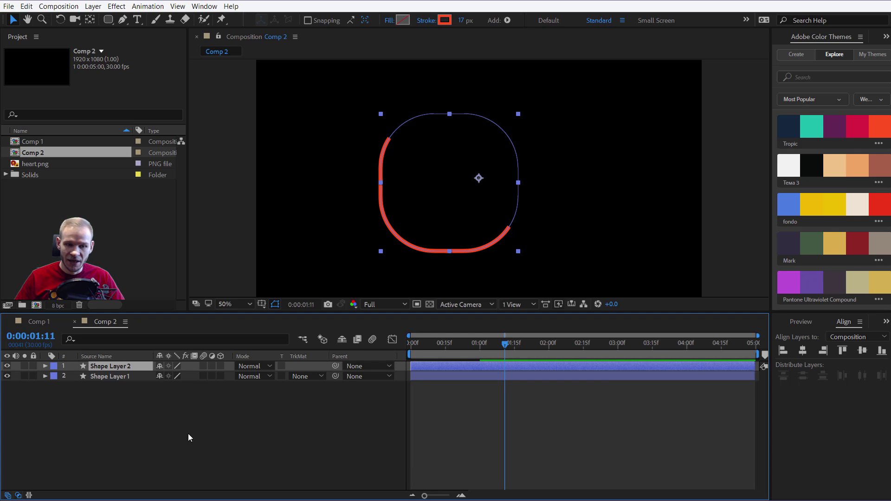
Step: Rotate Shape Layer 2 by 180° and line it up over the original outline
key("r")
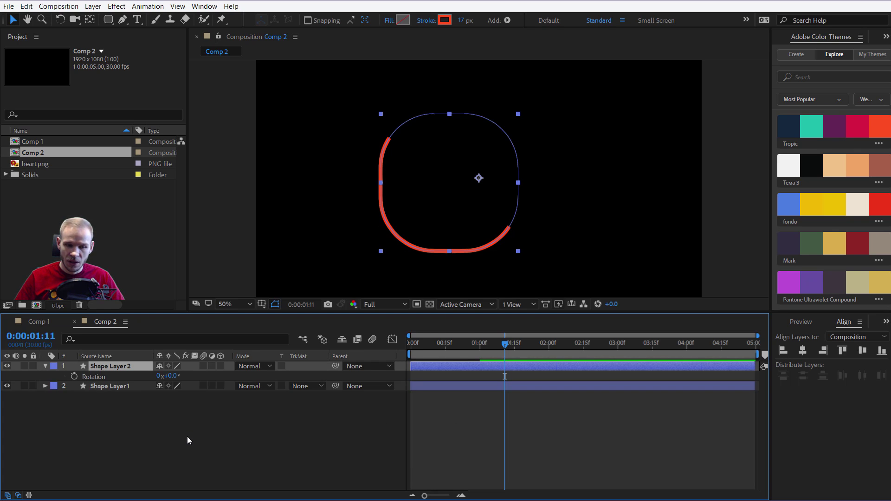
left_click(171, 376)
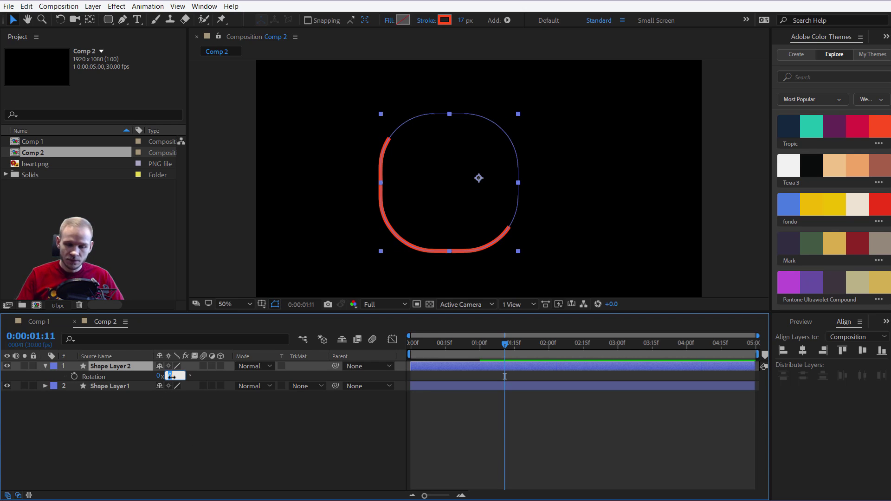
type("18")
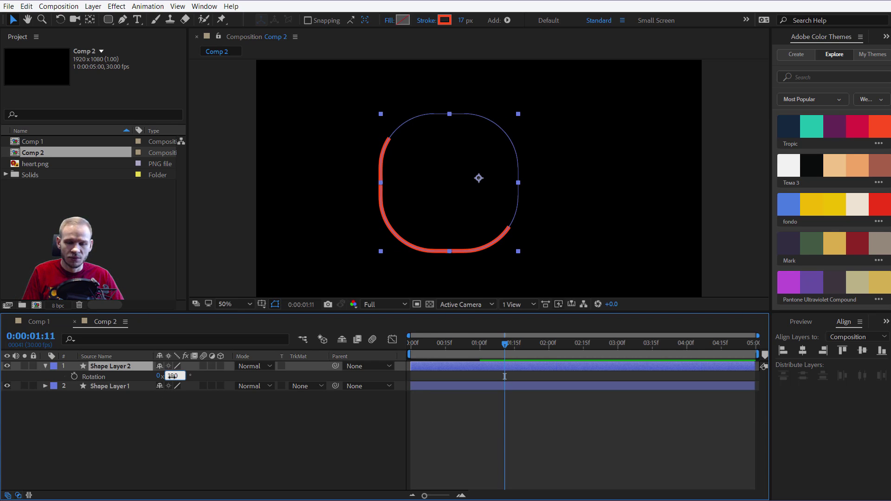
key("Return")
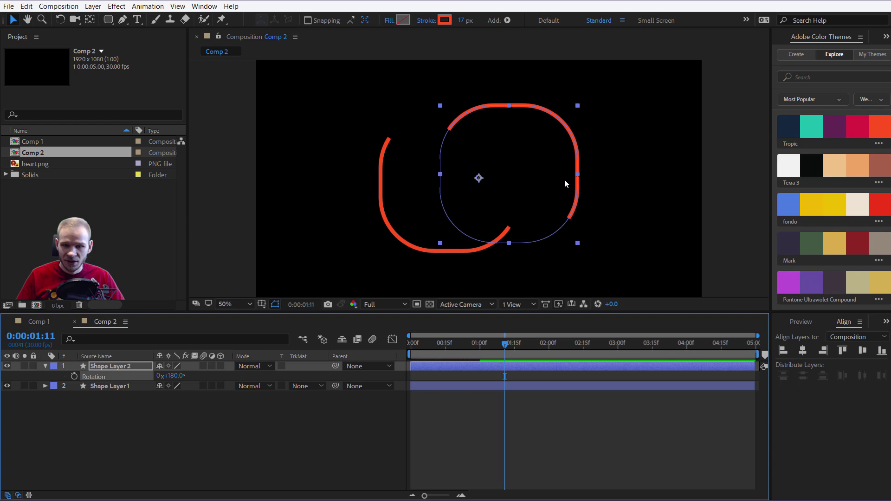
left_click_drag(565, 180, 501, 183)
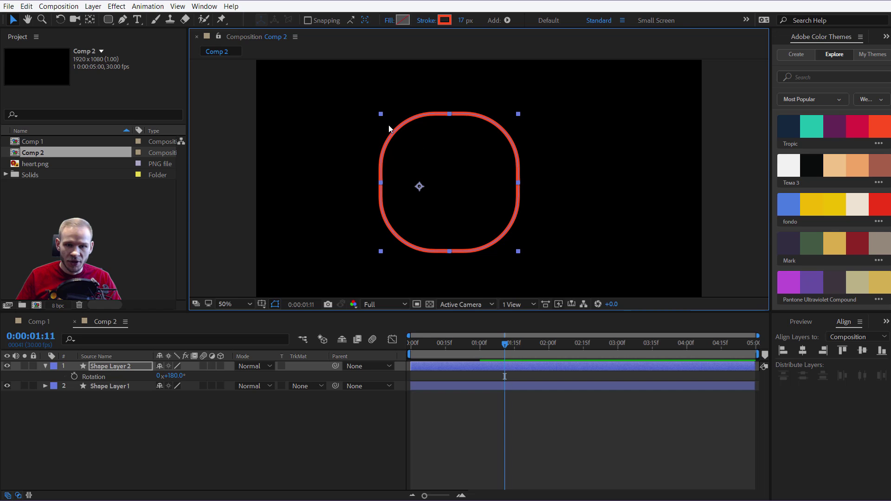
Step: Zoom in to check the joined stroke and preview the combined draw-on from the start
key("period")
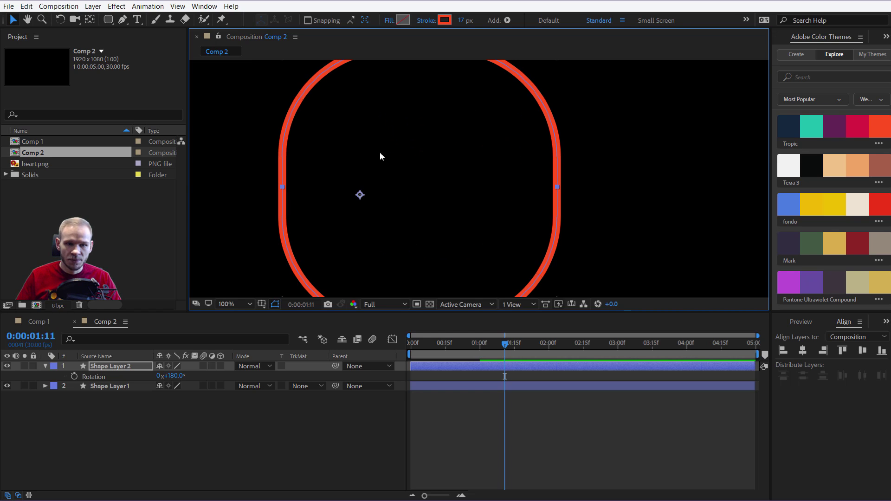
key("comma")
key("Home")
left_click(313, 447)
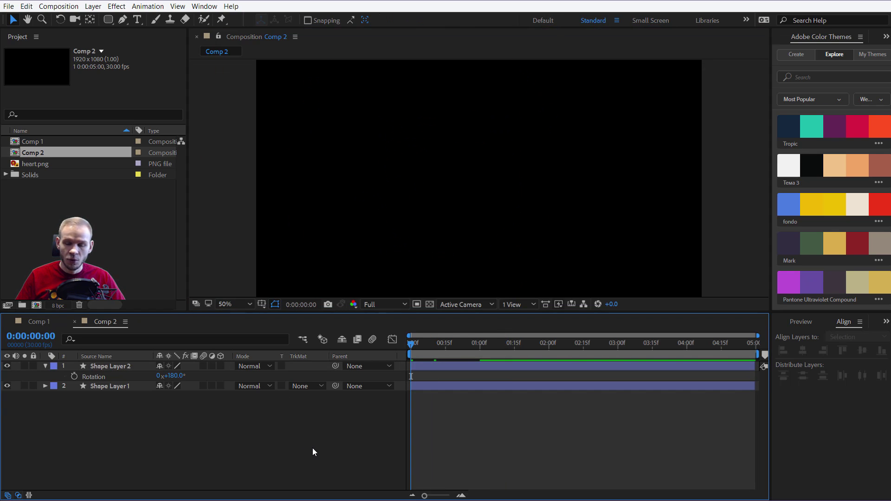
key("space")
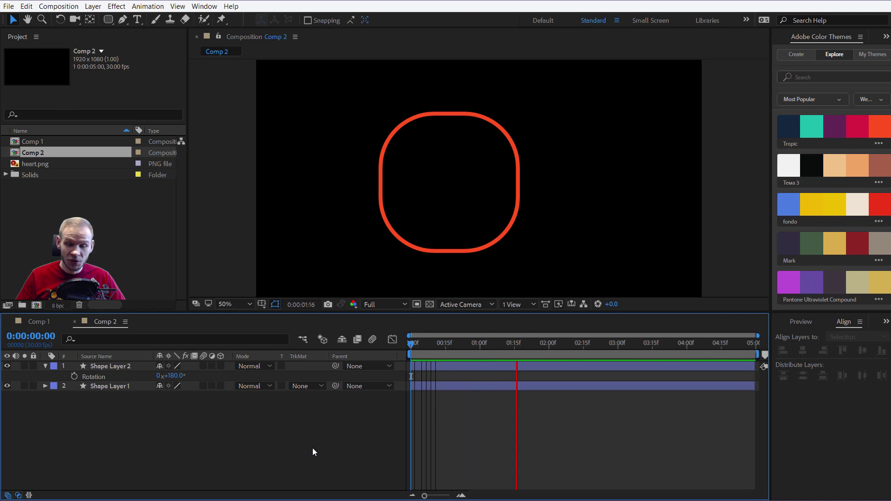
key("space")
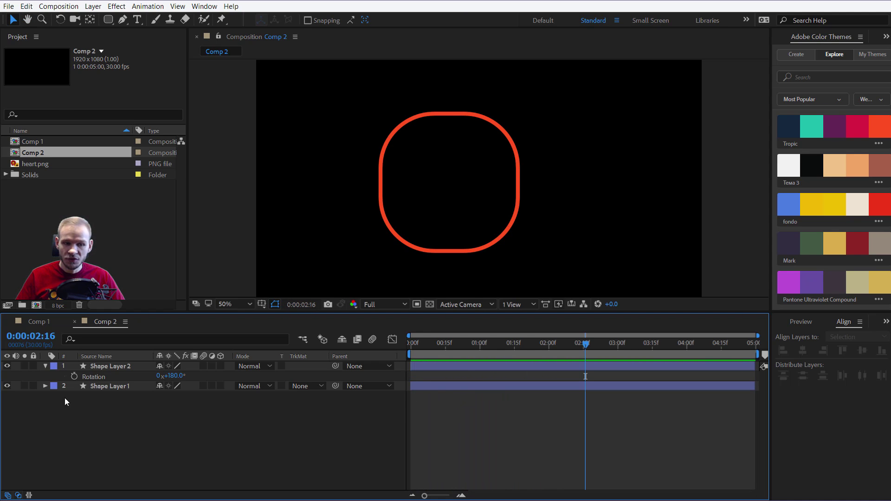
left_click(45, 366)
left_click(448, 377)
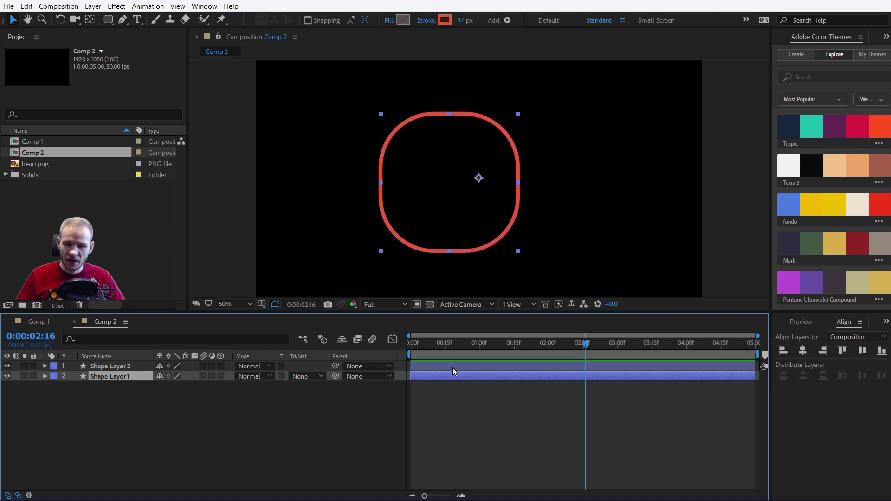
Step: Show the End keyframes on both shape layers and scrub to 3:03
left_click(453, 368, "ctrl")
key("u")
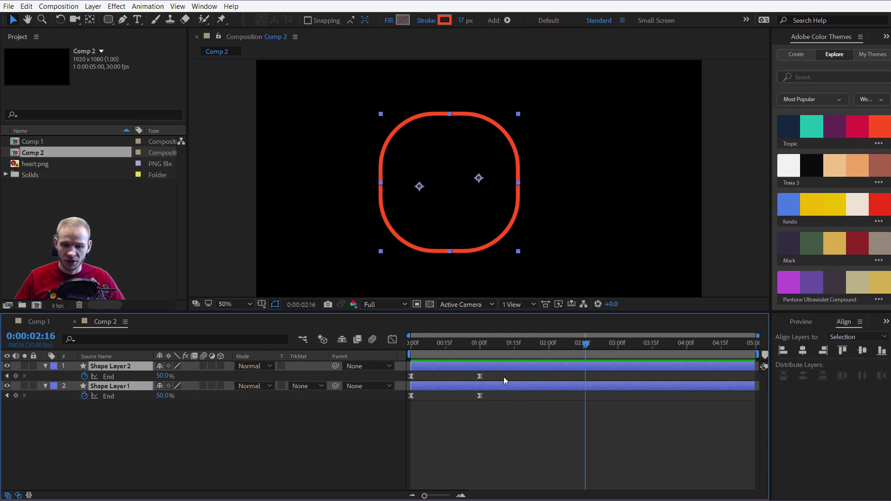
key("Home")
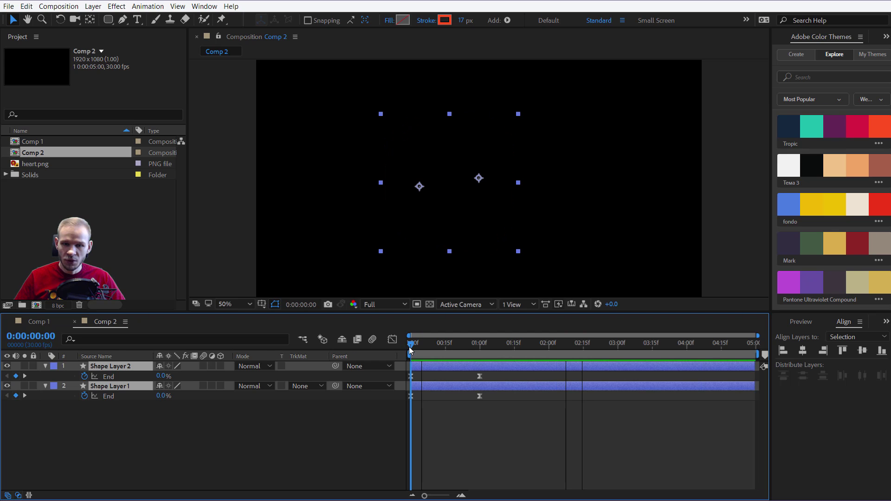
left_click_drag(410, 351, 645, 366)
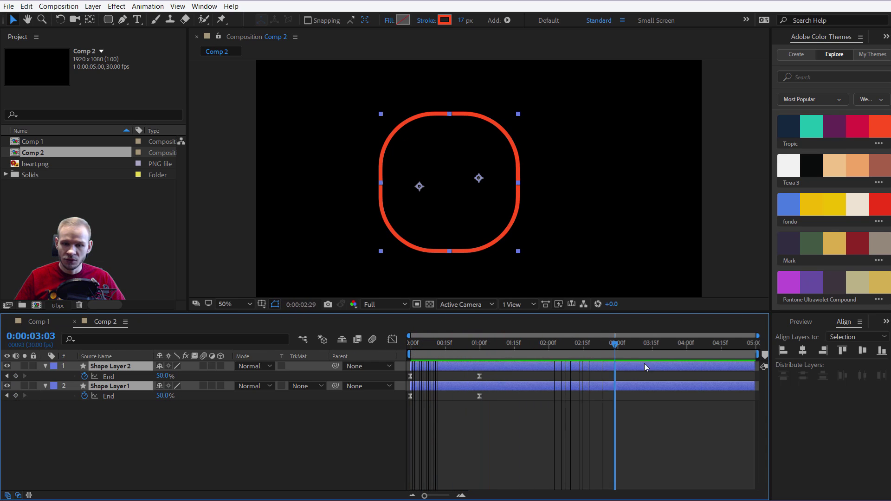
Step: Paste Shape Layer 2's End keyframes at 3:02 and time-reverse them
left_click_drag(511, 374, 400, 390)
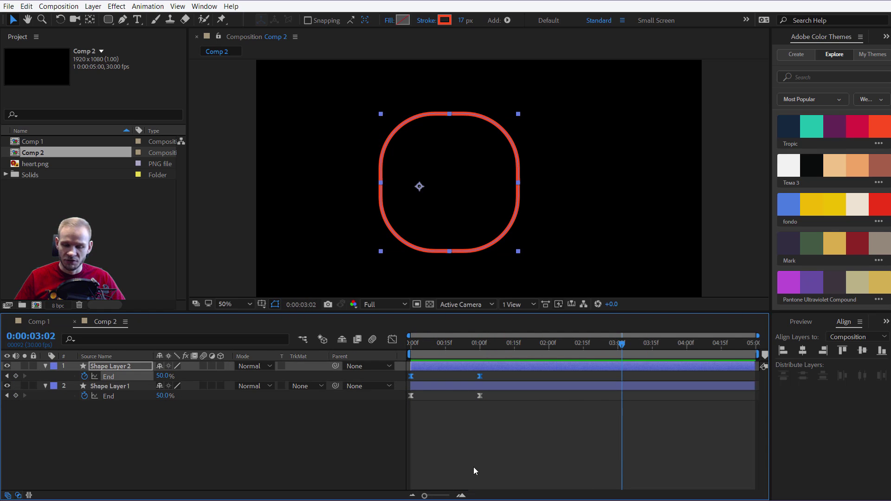
key("ctrl+v")
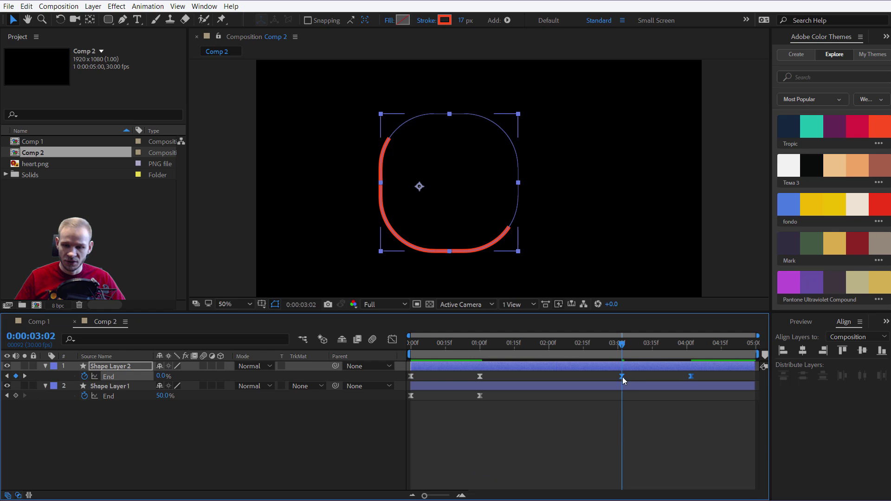
right_click(622, 375)
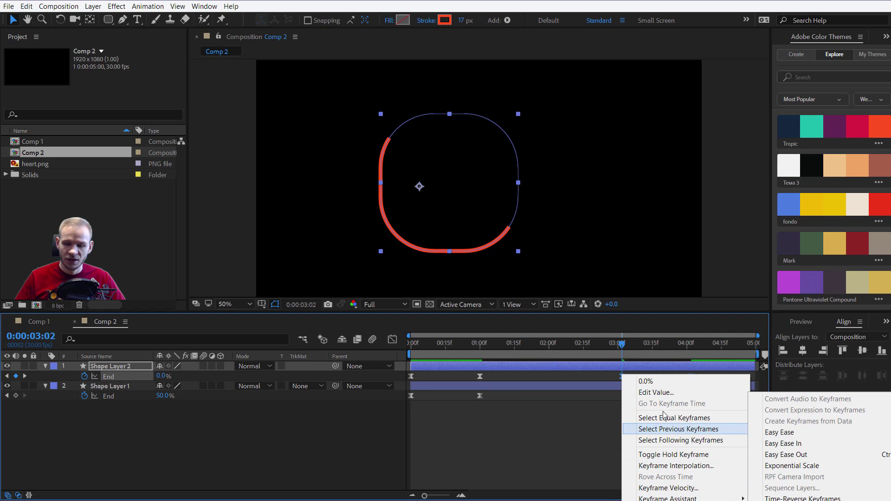
right_click(624, 377)
mouse_move(668, 500)
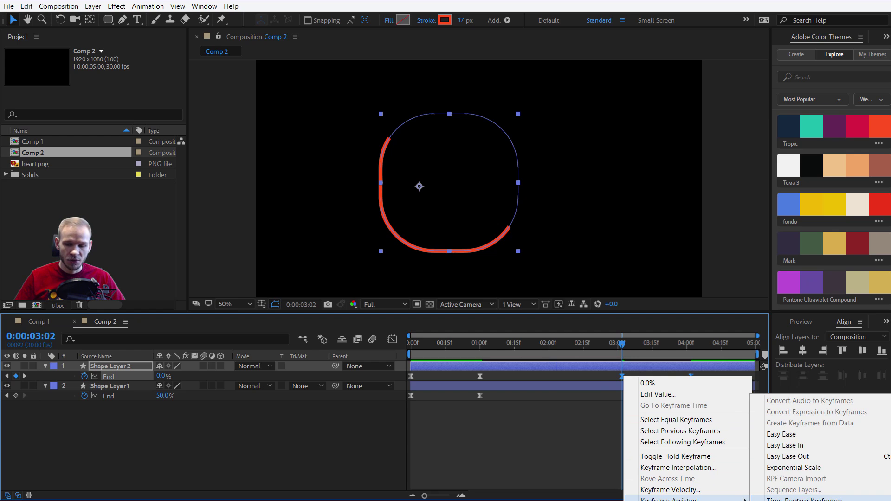
left_click(803, 499)
Step: Copy Shape Layer 1's End keyframes to 3:02 and reverse them via Keyframe Assistant
left_click_drag(502, 413, 411, 397)
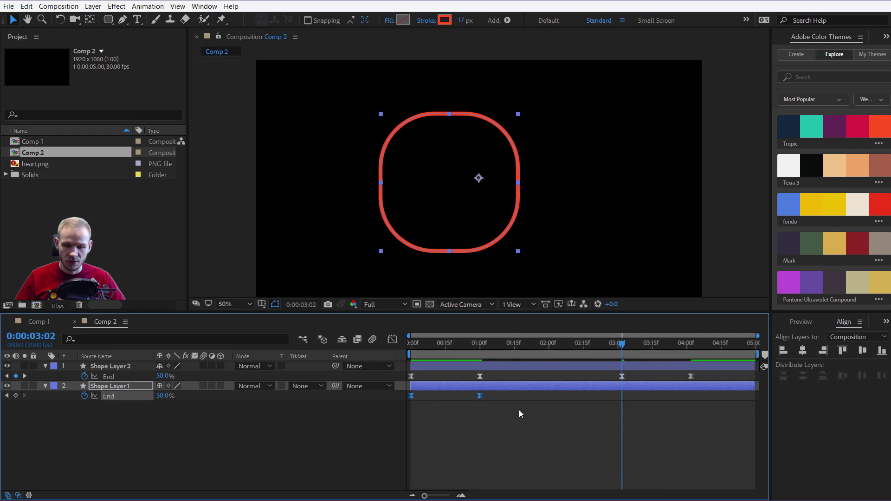
key("ctrl+c")
key("ctrl+v")
right_click(622, 397)
mouse_move(668, 500)
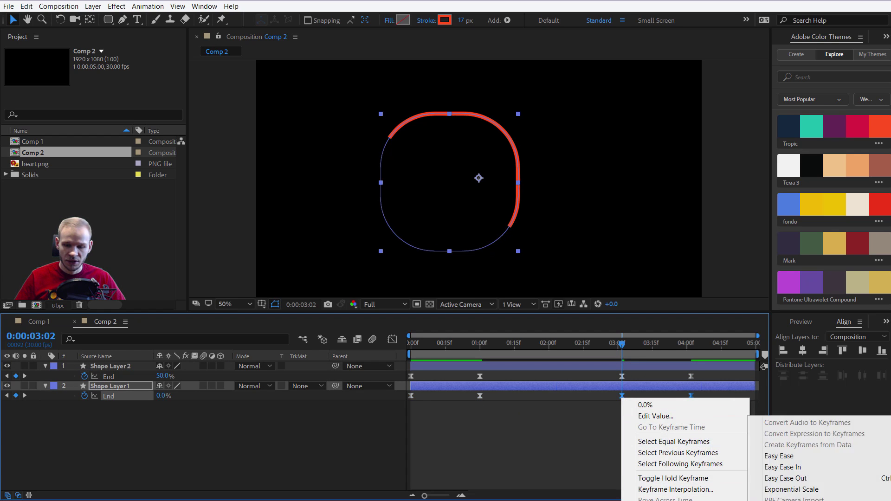
left_click(803, 499)
Step: Scrub and preview the strokes drawing on and retracting between 3 and 4 seconds
mouse_move(622, 344)
left_mouse_down()
mouse_move(507, 348)
mouse_move(613, 358)
left_mouse_up()
mouse_move(648, 364)
left_mouse_down()
mouse_move(701, 366)
mouse_move(502, 367)
left_mouse_up()
key("space")
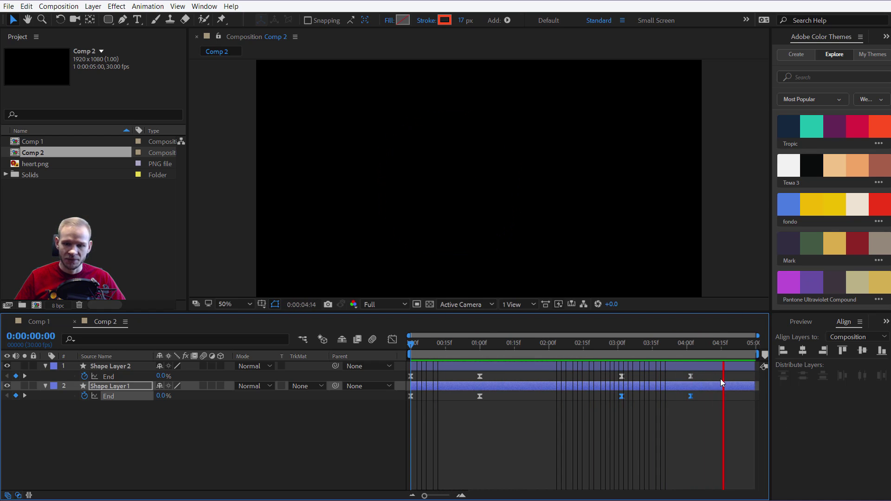
key("space")
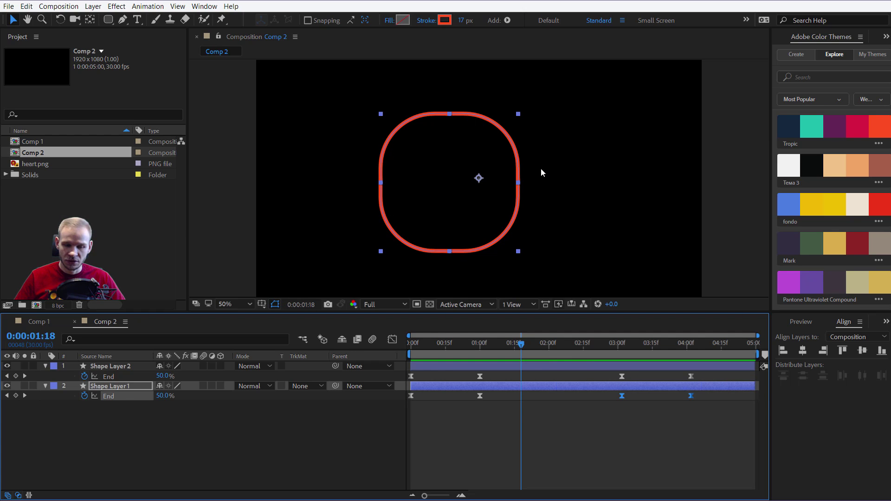
Step: Add a Null Object layer named "just to control the size"
left_click(135, 427)
right_click(115, 425)
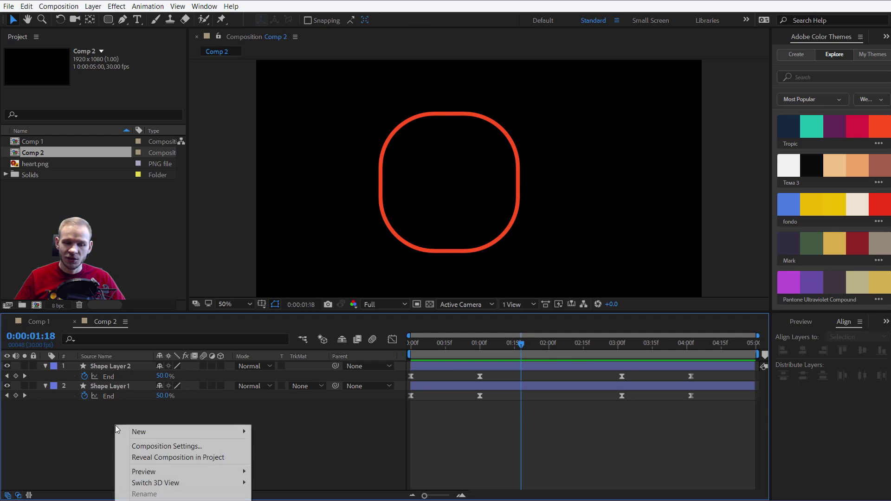
mouse_move(142, 436)
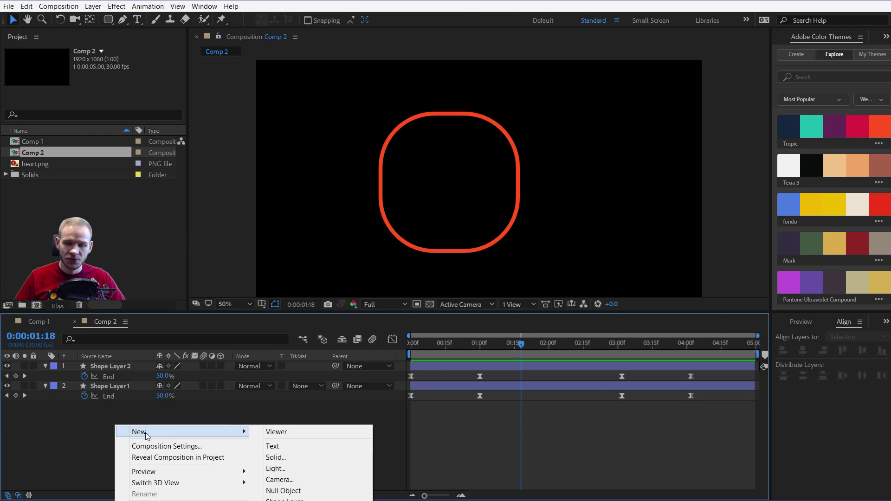
left_click(307, 490)
key("Return")
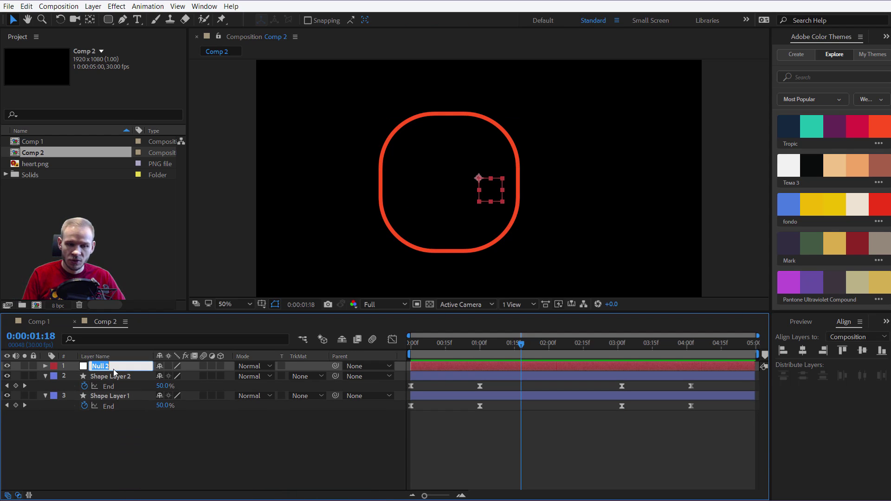
type("just to control")
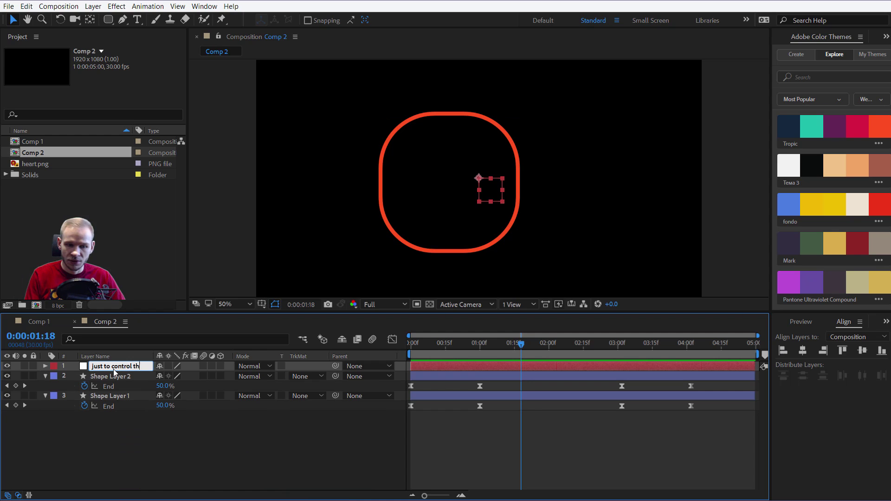
type(" the size")
key("Return")
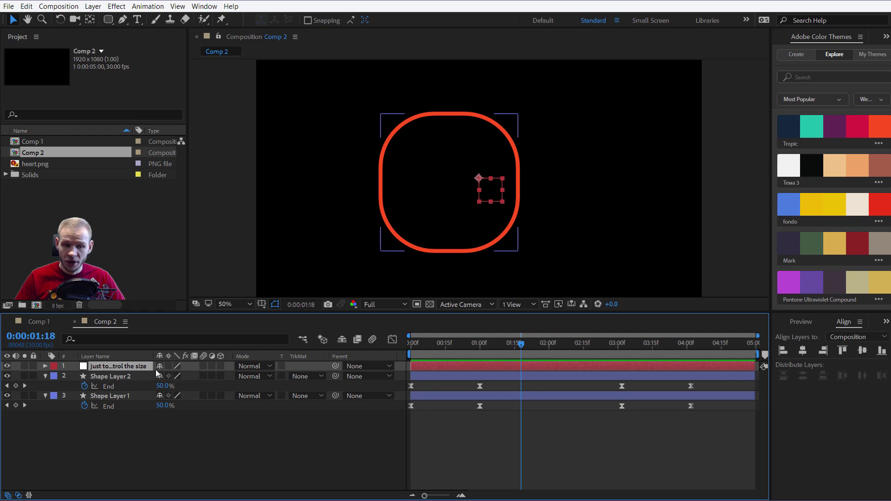
Step: Parent Shape Layer 1 and Shape Layer 2 to the null layer
left_click(118, 376)
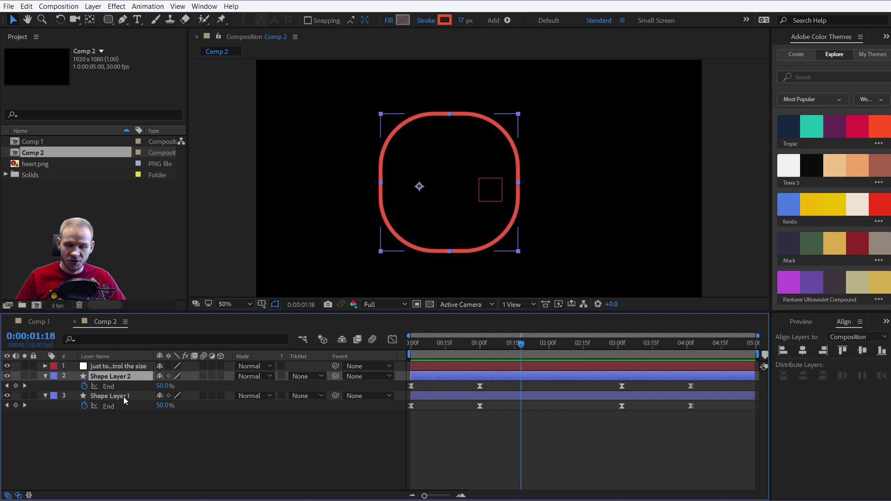
left_click(124, 397, "shift")
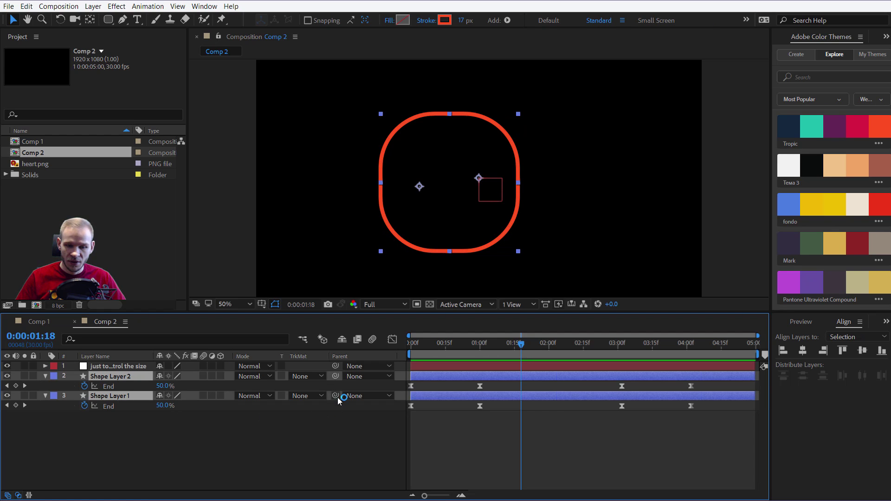
left_click_drag(298, 439, 114, 369)
left_click(145, 369)
Step: Keyframe the null's Scale at 100% at the start and 105% at 2:02
left_click(411, 344)
key("s")
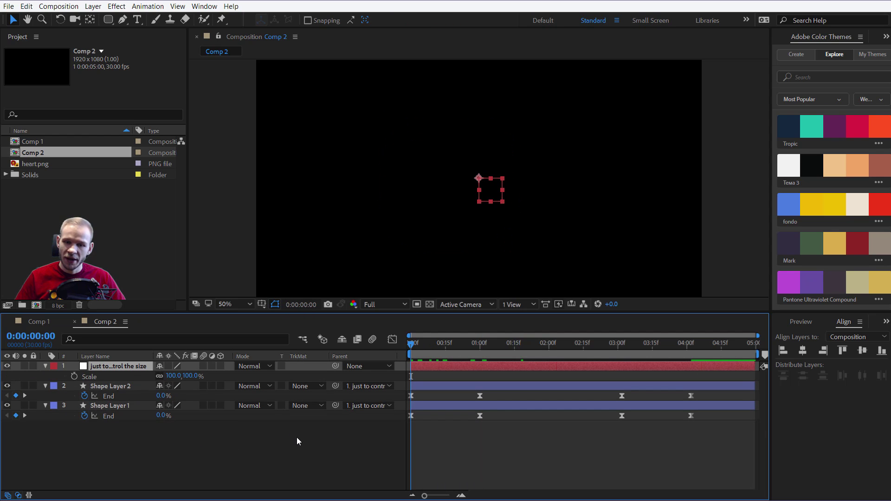
left_click(75, 376)
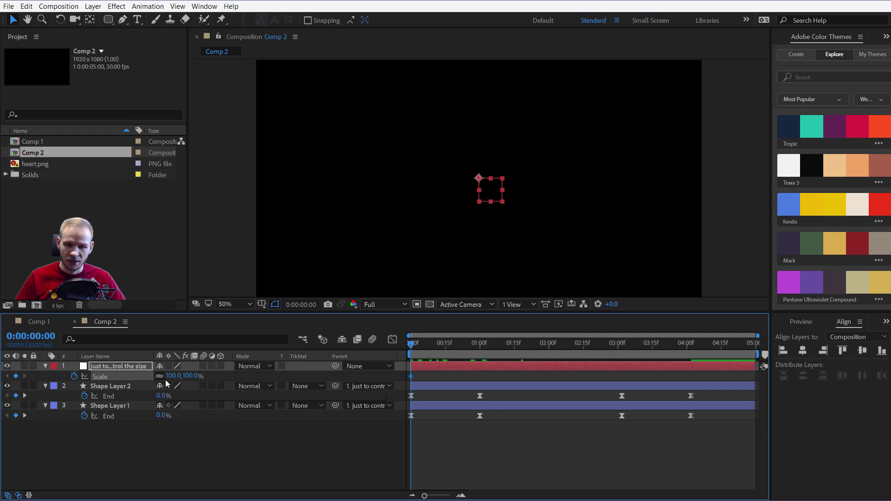
left_click_drag(466, 347, 553, 347)
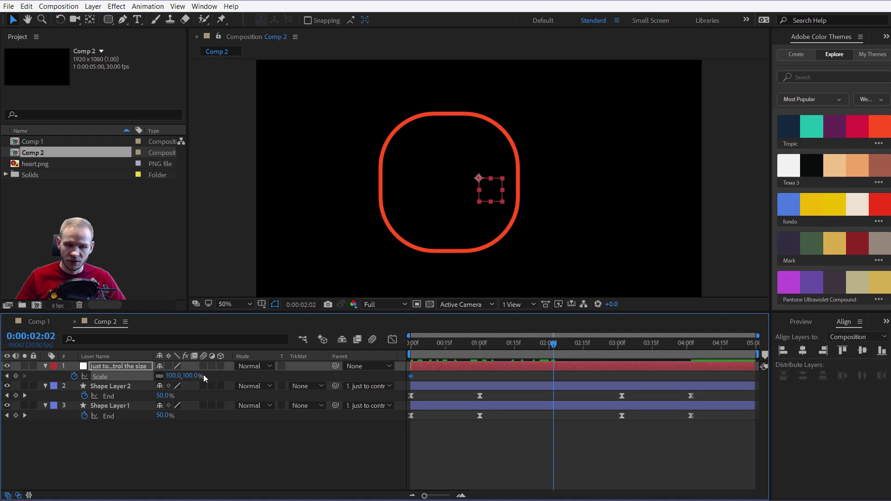
left_click(173, 376)
key("Return")
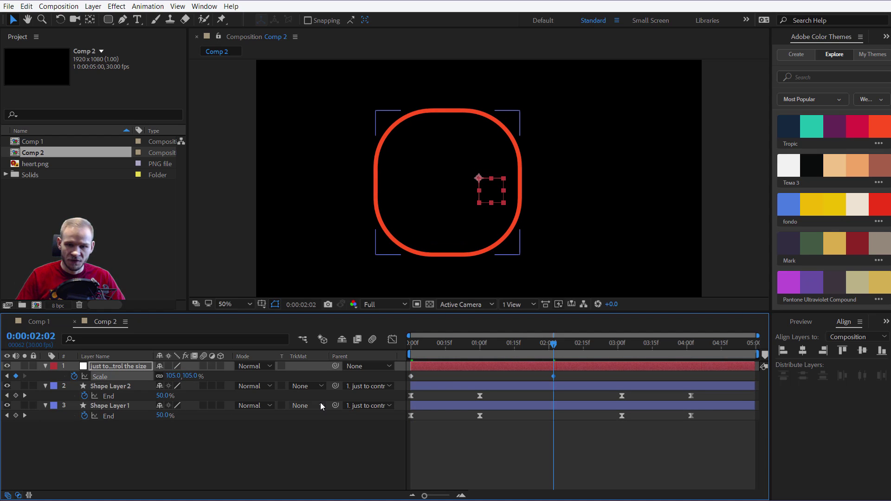
Step: Add a Scale keyframe back at 100% at 4:02 and preview the scale animation
left_click_drag(628, 349, 691, 343)
left_click(191, 377)
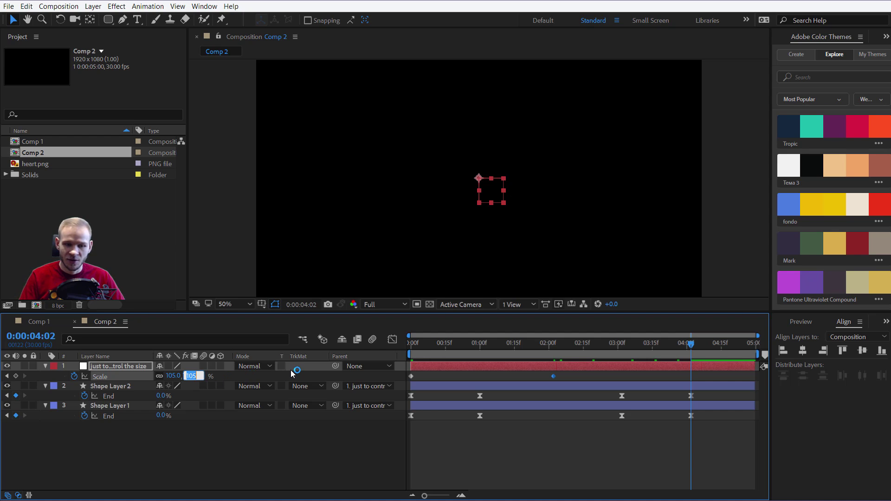
key("Return")
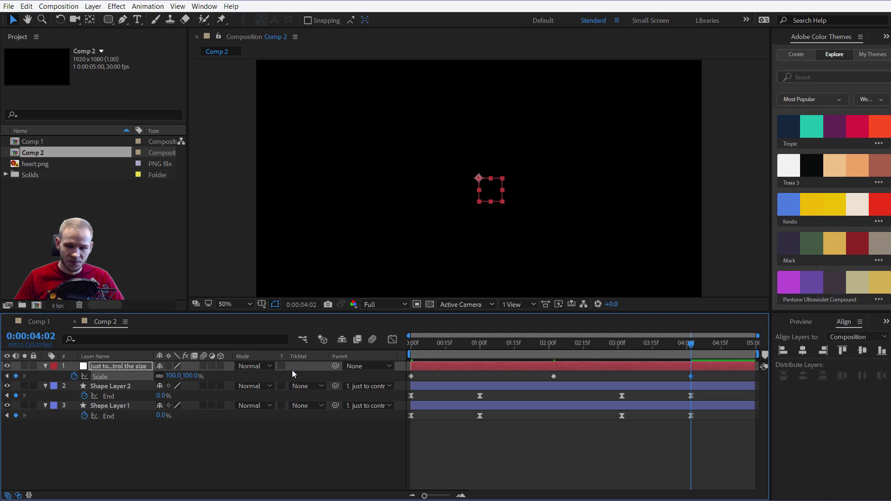
key("Home")
left_click(563, 472)
key("space")
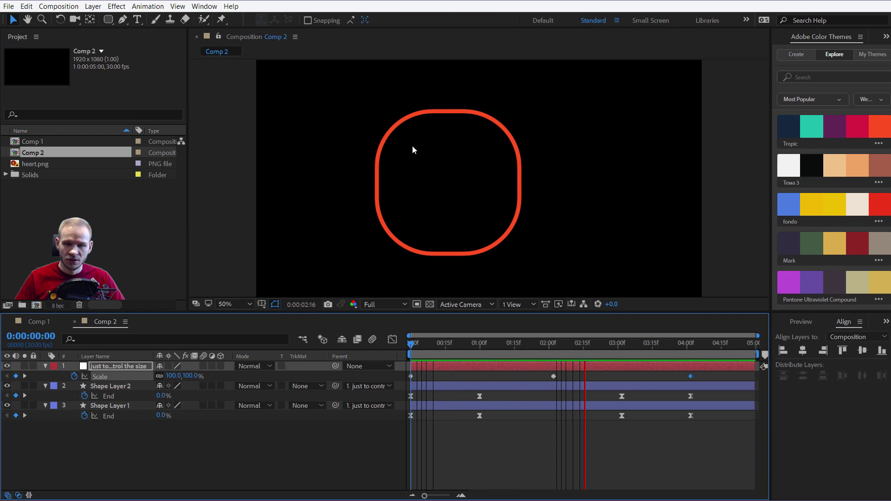
Step: Shift the 105% Scale keyframe to about 1:12 and paste another 105% keyframe at 2:16
left_click(554, 376)
left_click_drag(555, 377, 584, 361)
key("ctrl+v")
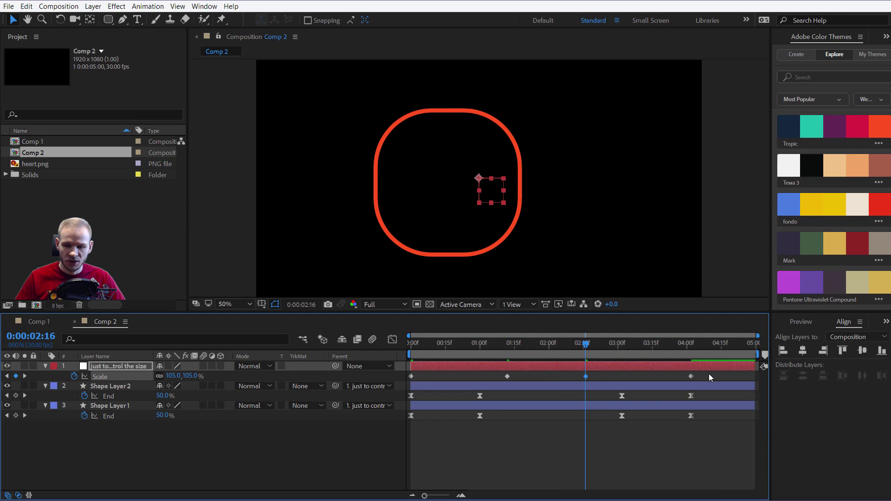
Step: Apply Easy Ease to all four Scale keyframes and preview the result
left_click_drag(708, 374, 410, 377)
right_click(409, 378)
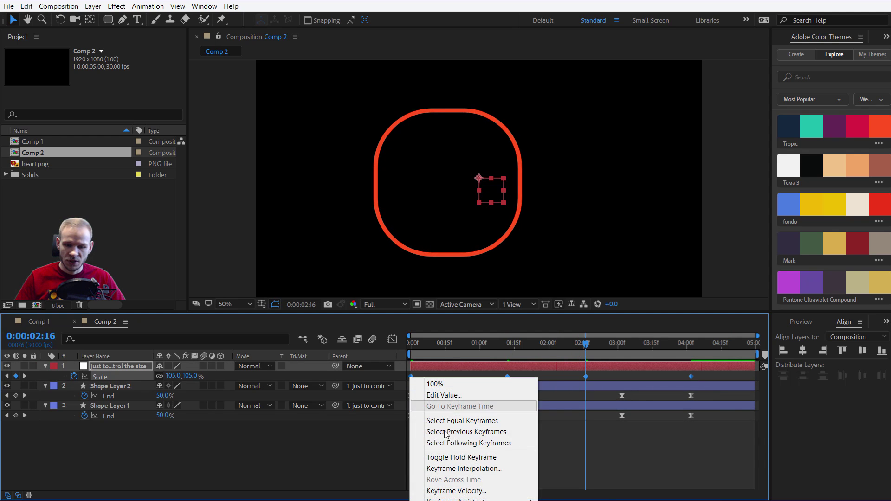
mouse_move(511, 497)
left_click(585, 435)
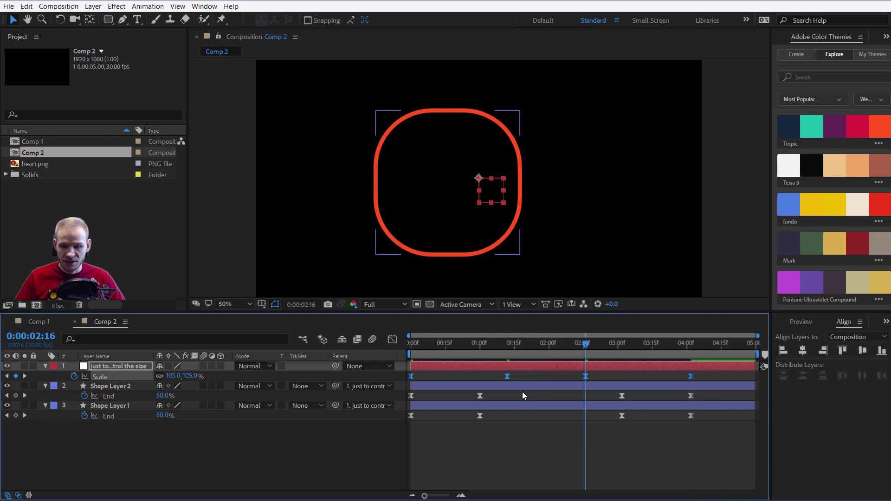
left_click_drag(544, 355, 605, 350)
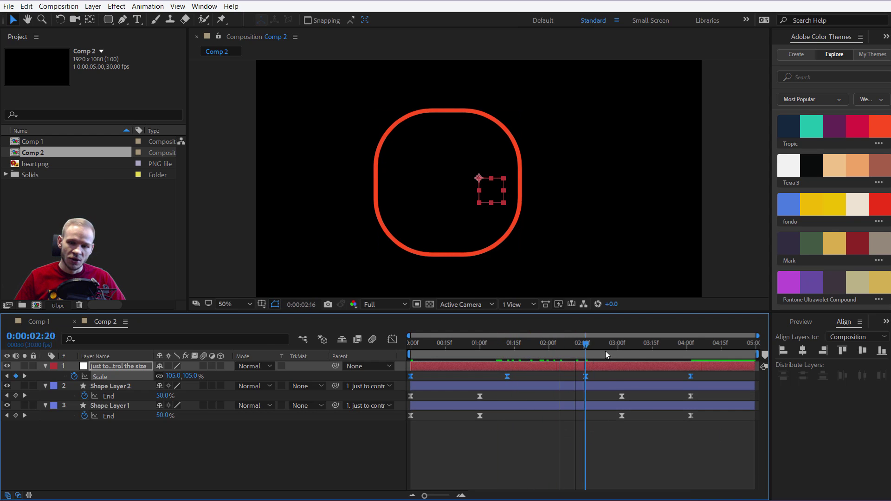
key("space")
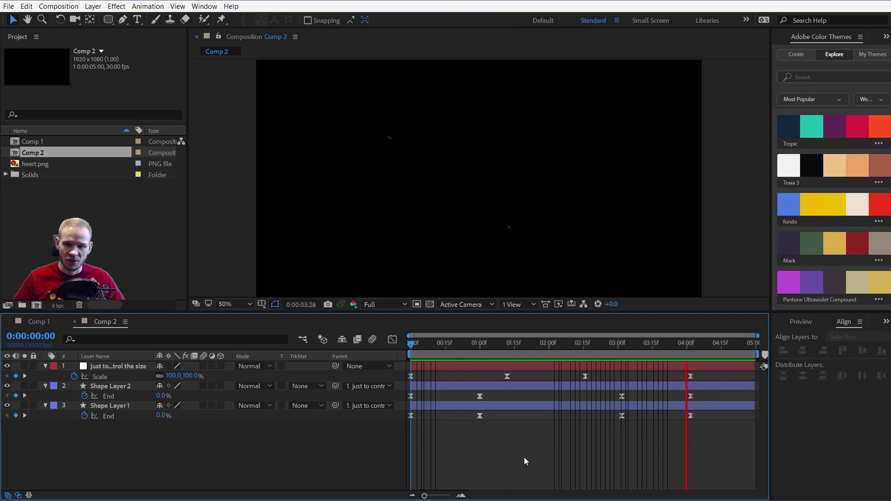
Step: Switch to Comp 1 and preview the heart on purple from the start, nothing selected
left_click(46, 324)
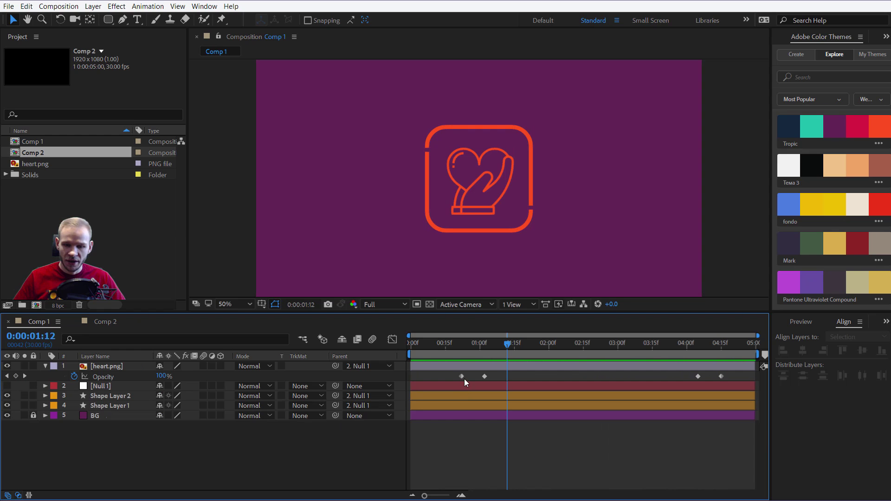
left_click(463, 378)
key("Home")
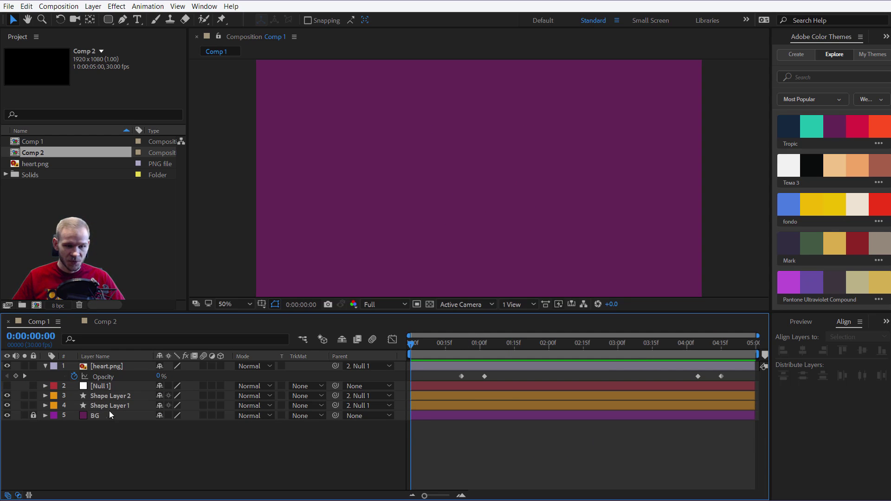
left_click(112, 386)
left_click(117, 367)
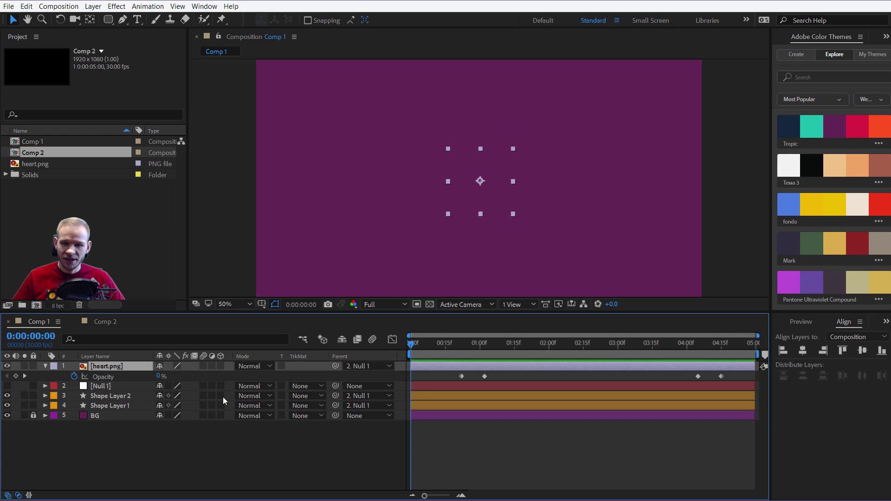
left_click(477, 434)
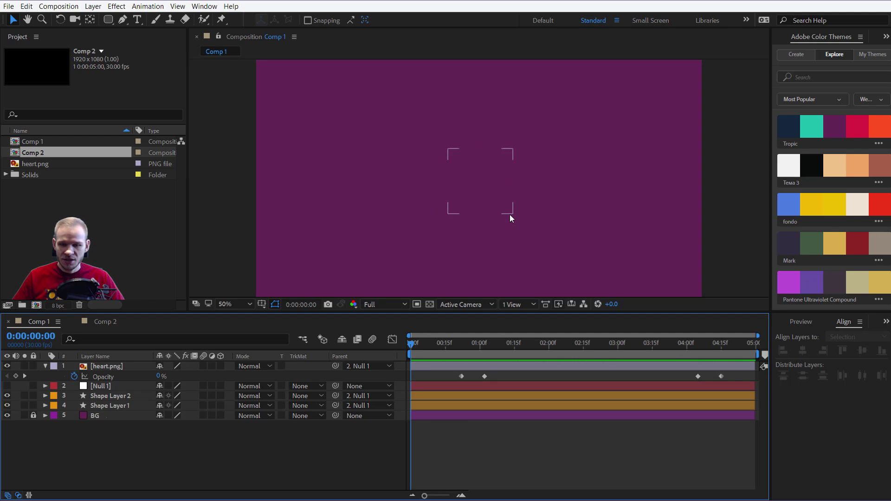
scroll(492, 233, "up", 2)
key("space")
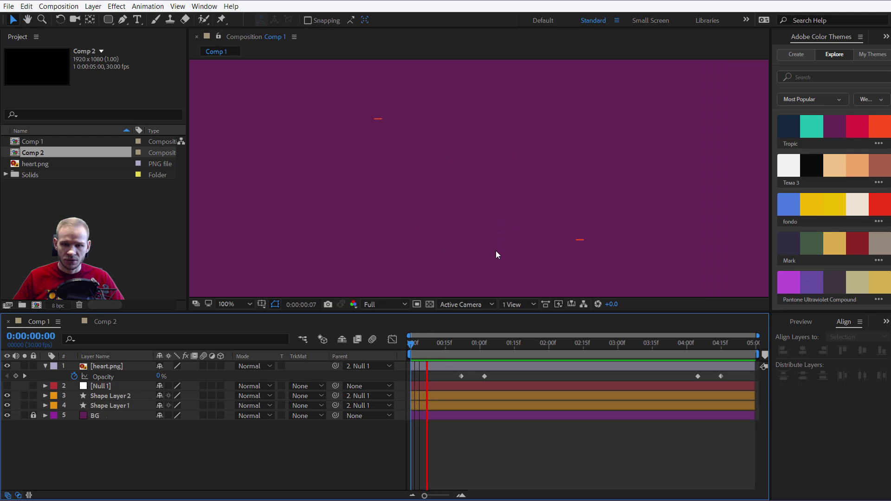